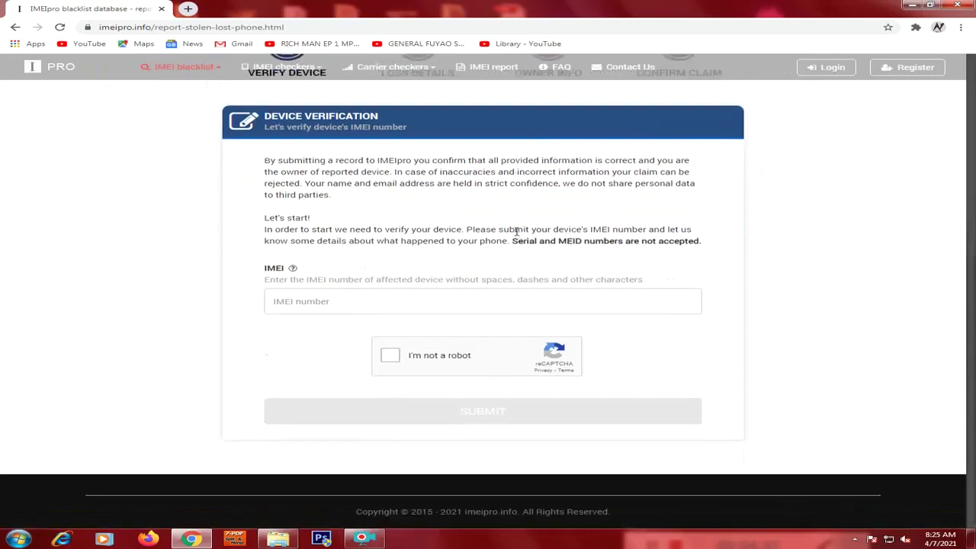
Enter the phone's 15-digit IMEI, pass the robot check and submit it for verification.
click(322, 302)
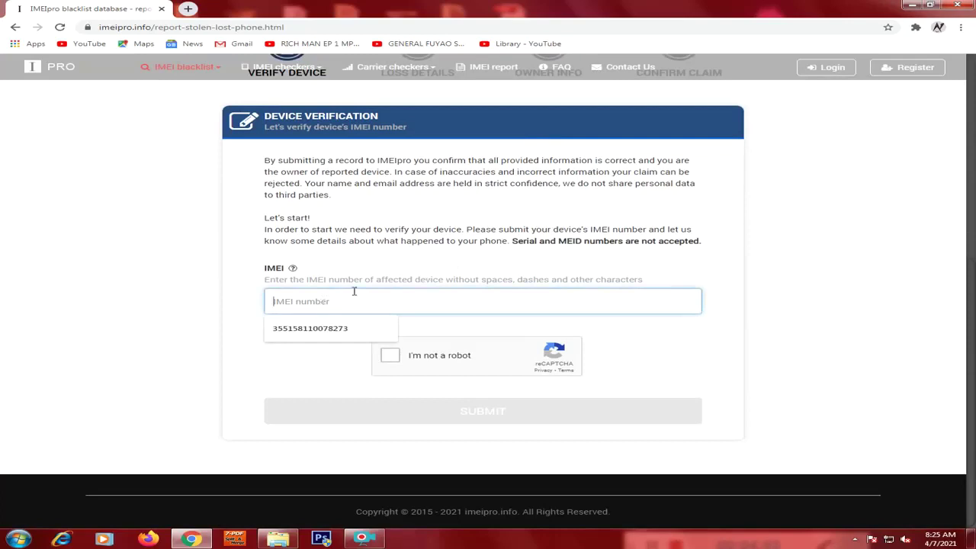
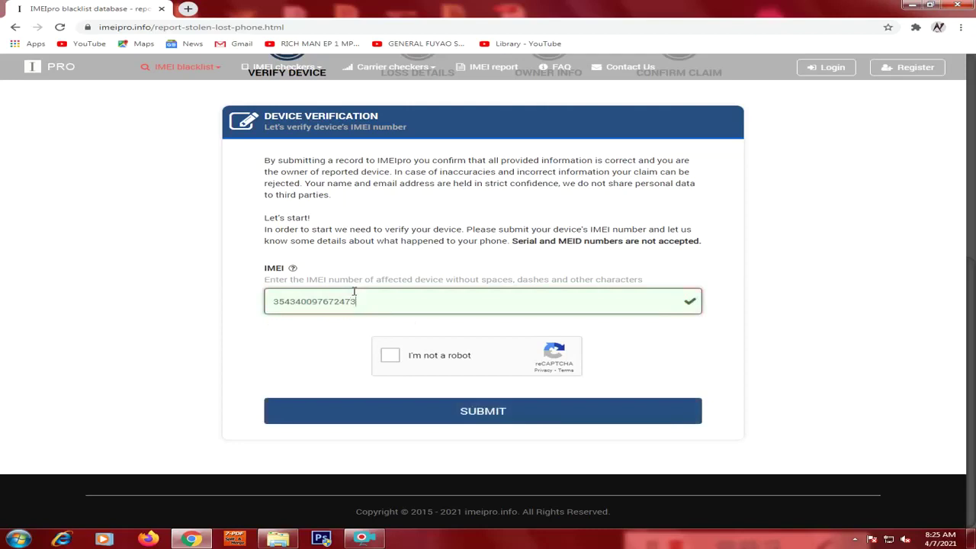
click(389, 356)
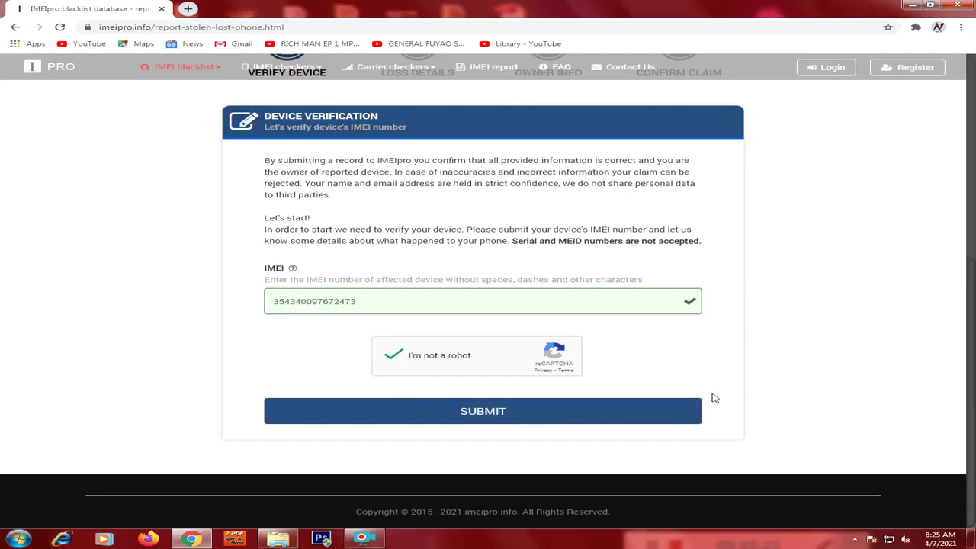
click(478, 421)
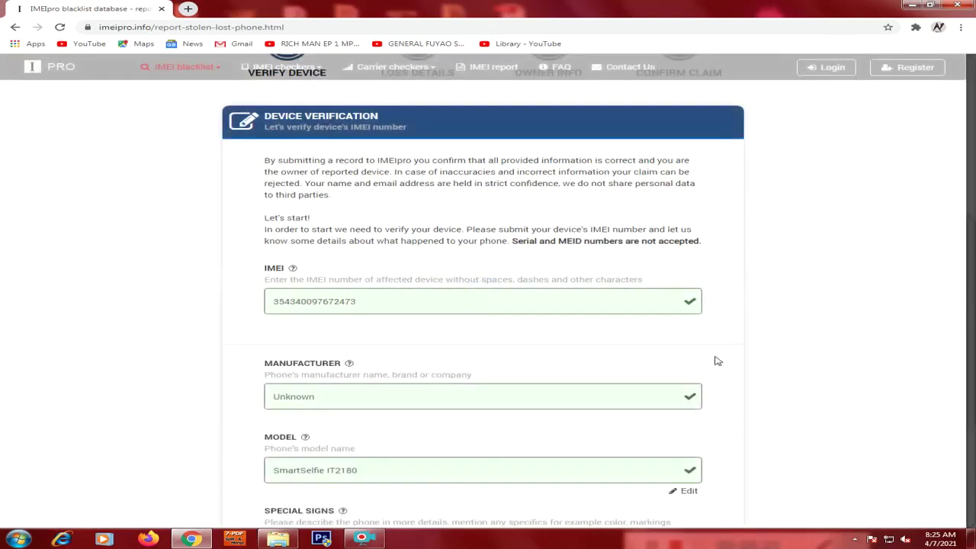
Enter 'It has cracked its cover' as the special signs and continue to Loss Details.
scroll(723, 350, down, 2)
scroll(724, 350, down, 2)
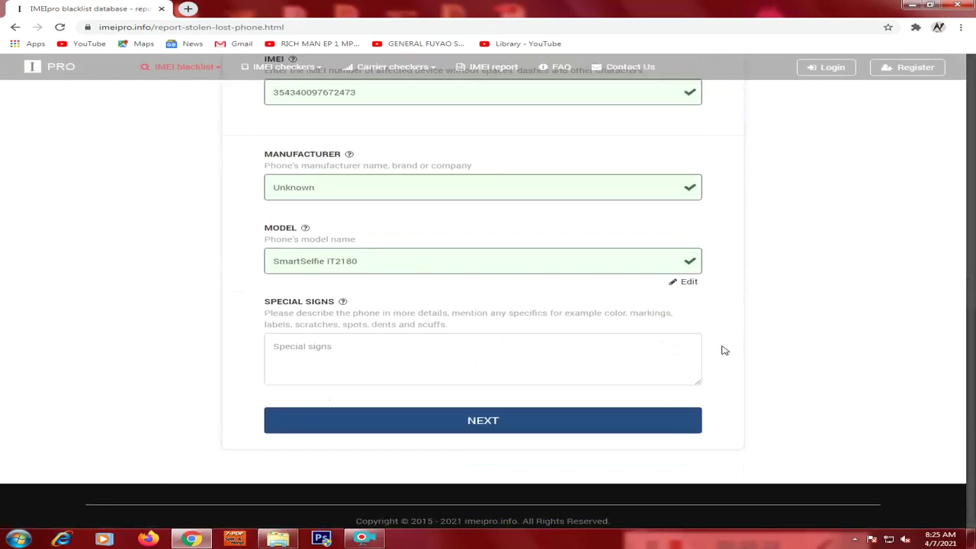
scroll(338, 222, up, 1)
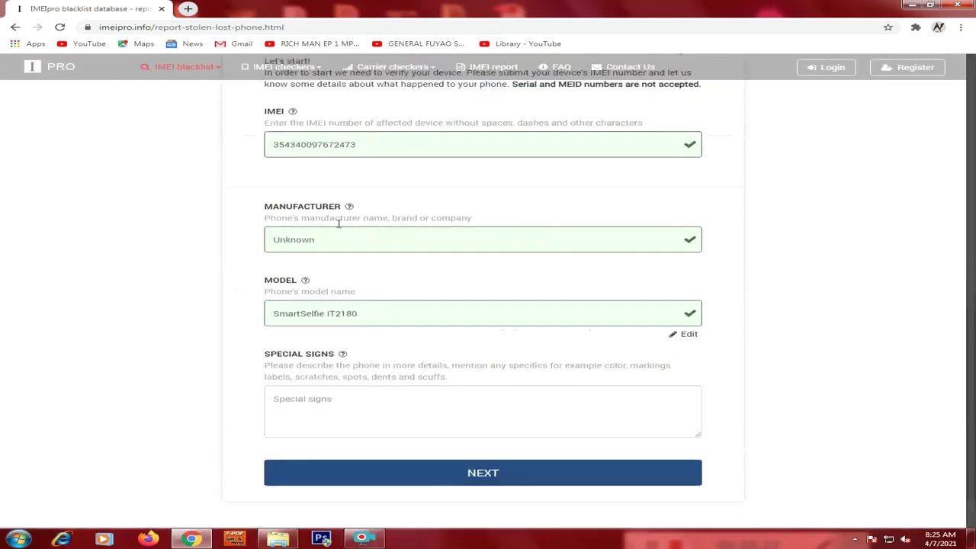
scroll(430, 259, down, 1)
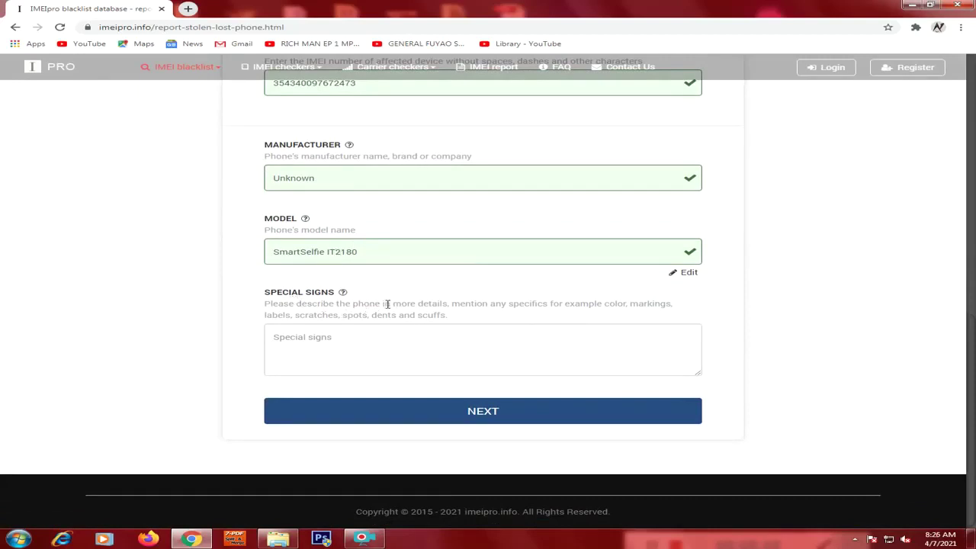
click(314, 343)
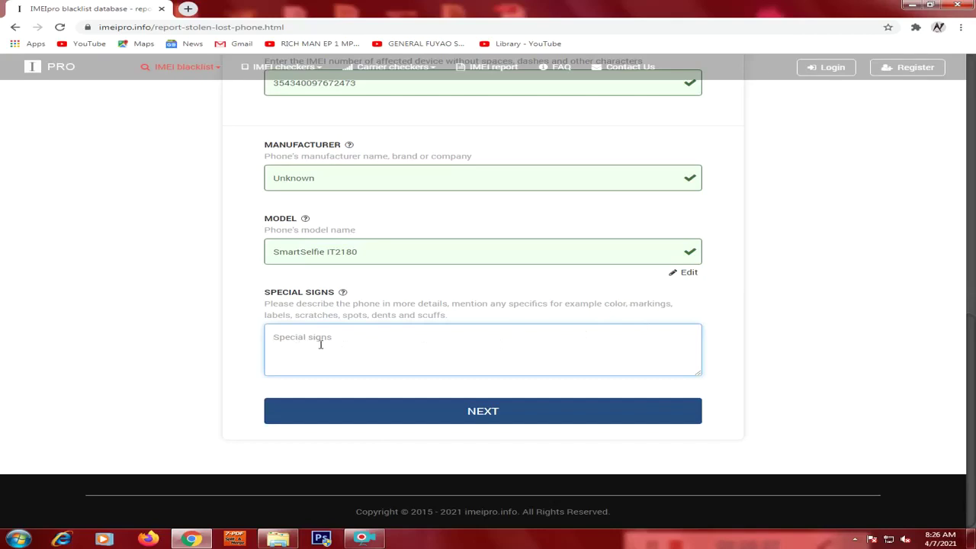
click(669, 161)
text(I)
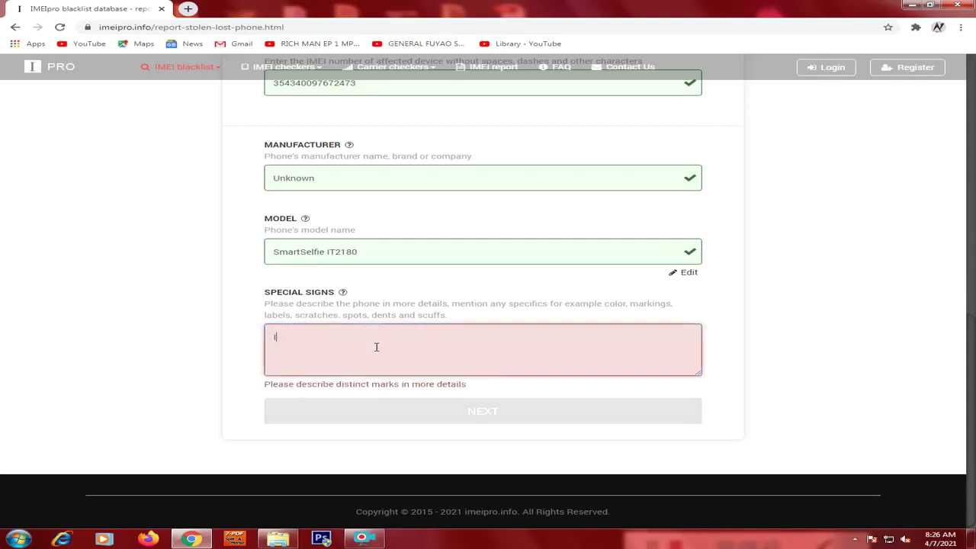
text(t has)
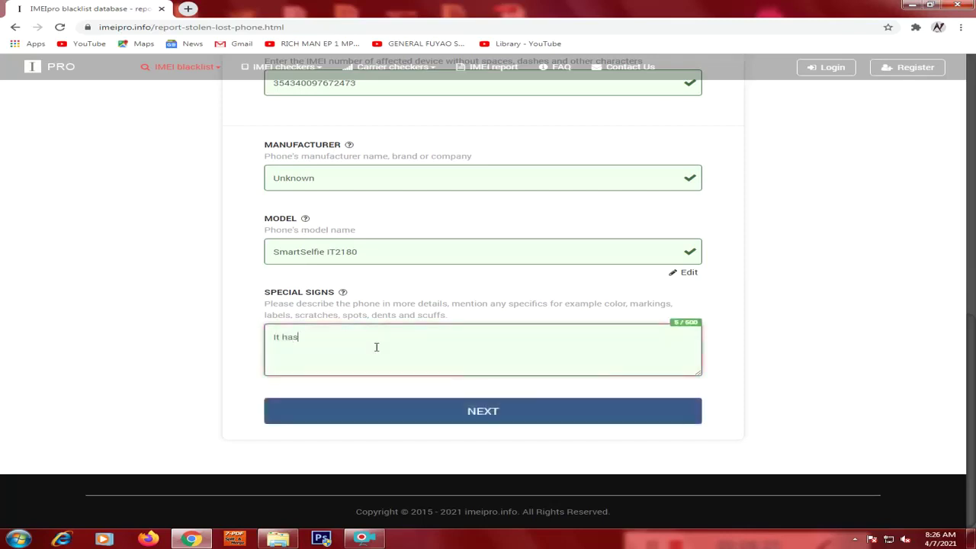
text( c)
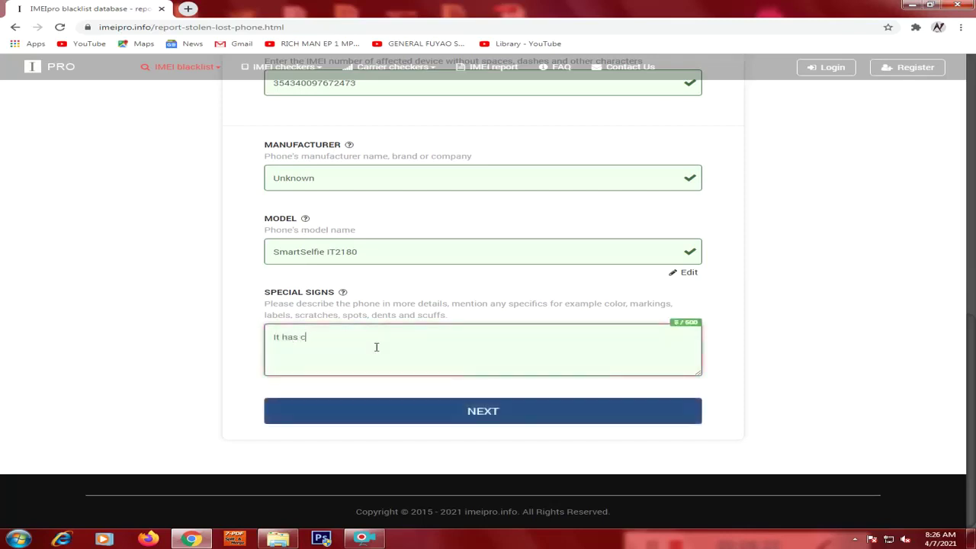
text(racked its cover)
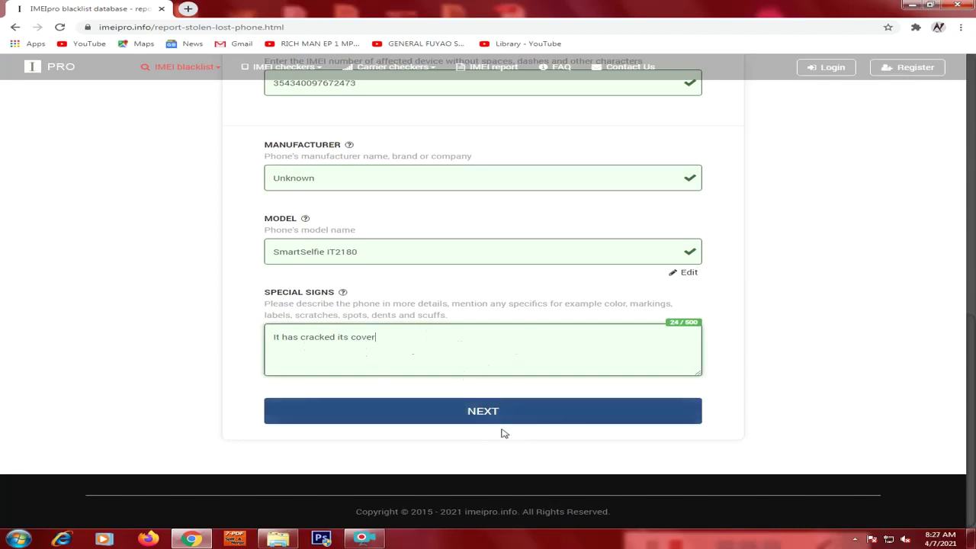
click(498, 418)
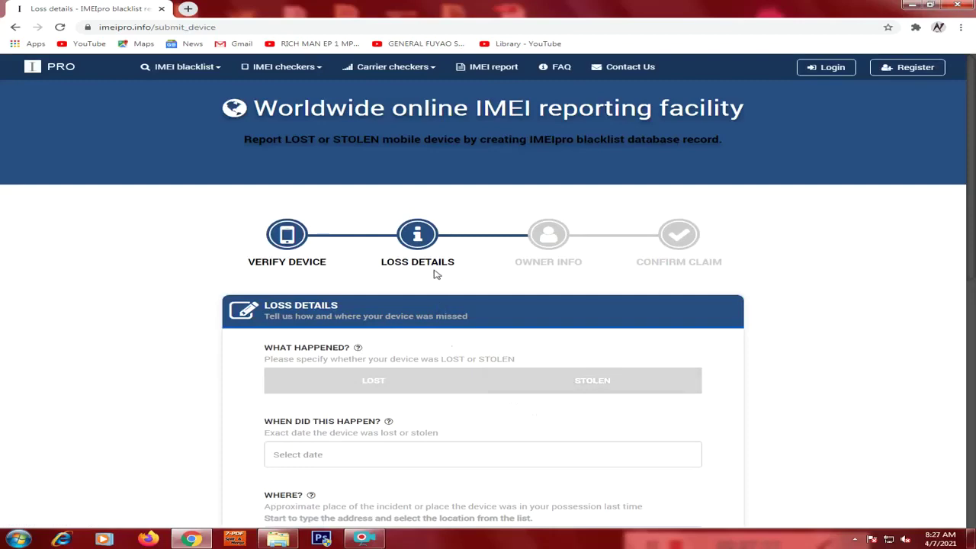
Mark the incident as Lost rather than Stolen under 'What happened?'.
scroll(436, 275, down, 1)
scroll(450, 364, down, 2)
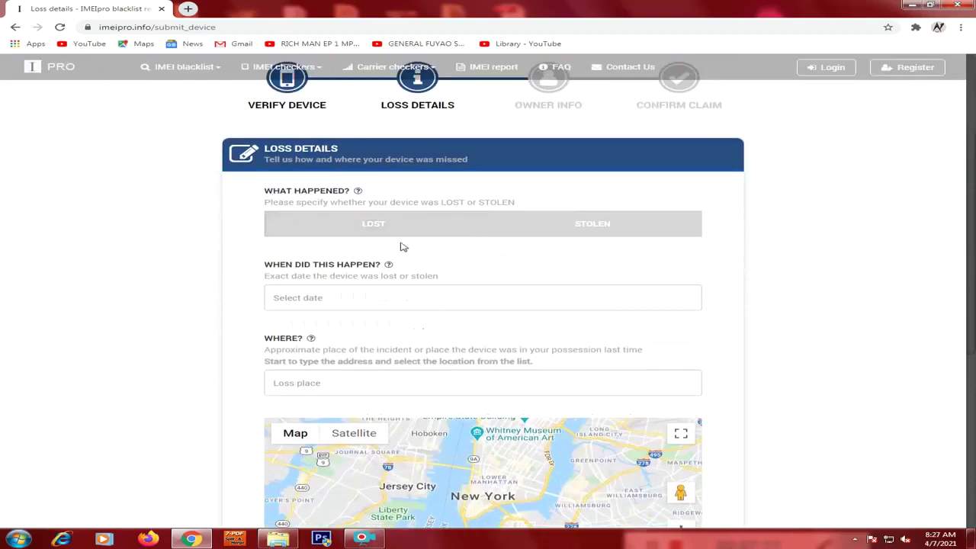
click(379, 234)
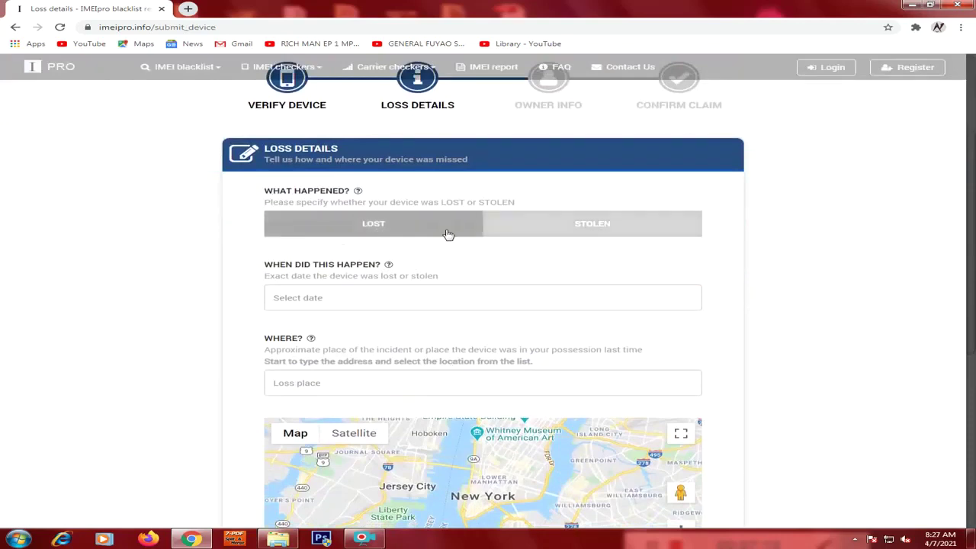
click(587, 233)
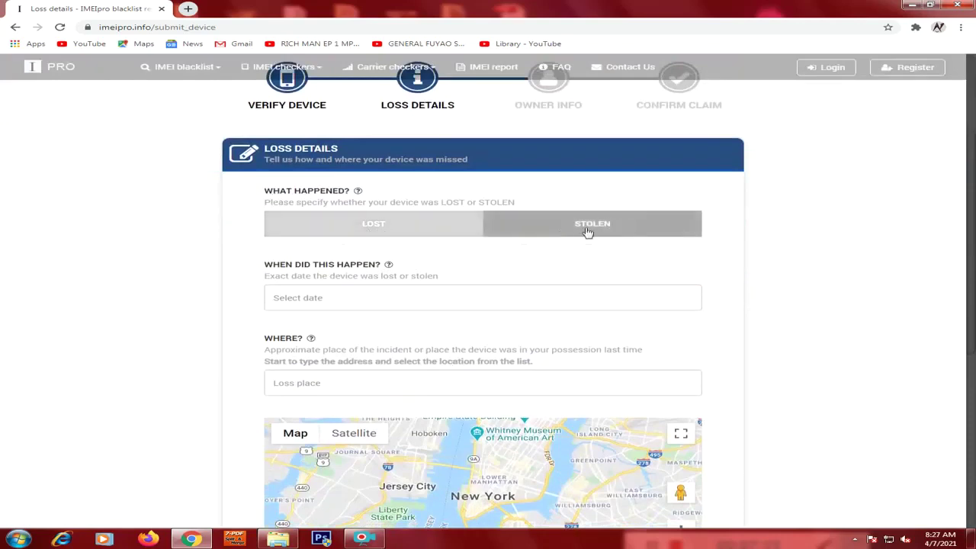
click(407, 235)
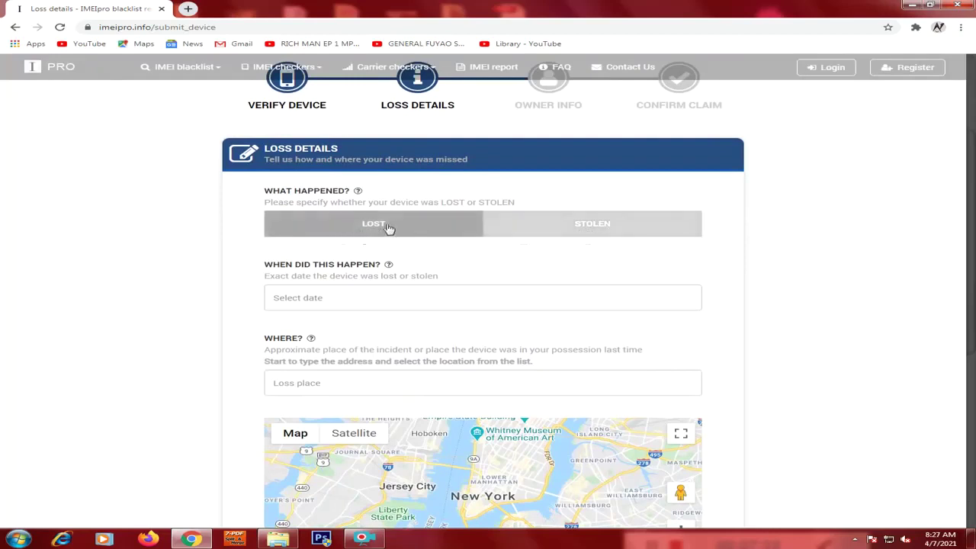
click(388, 227)
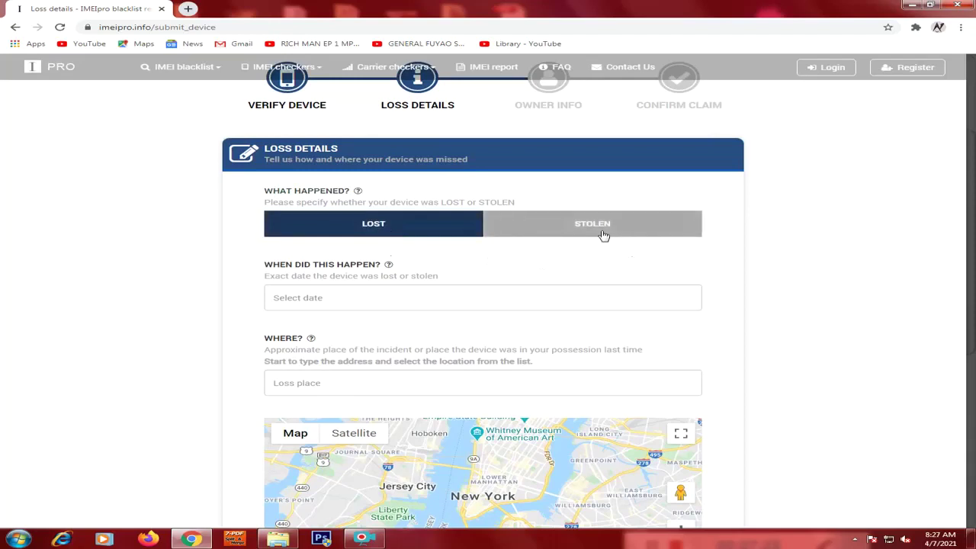
scroll(604, 235, down, 1)
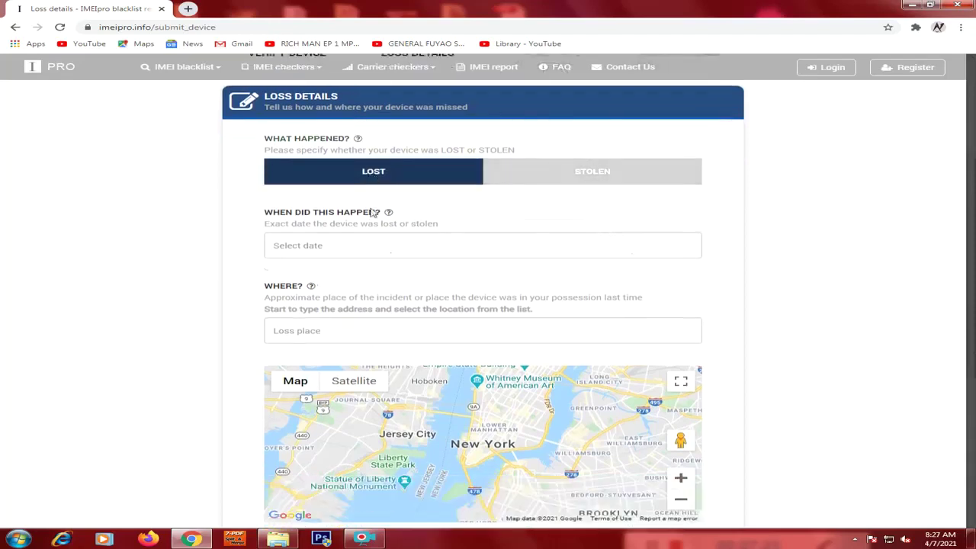
scroll(374, 195, down, 1)
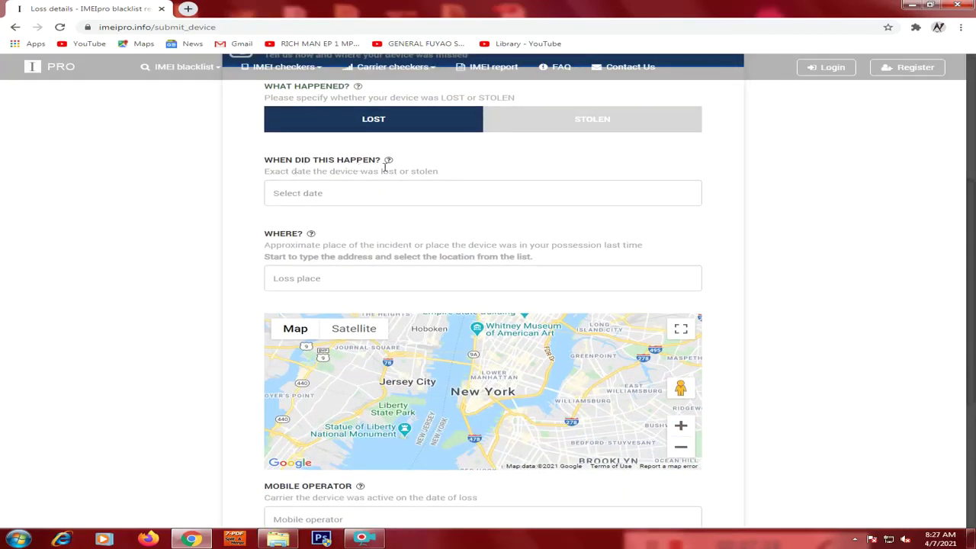
Pick 04 March, 2021 from the calendar as the date of the loss.
click(319, 192)
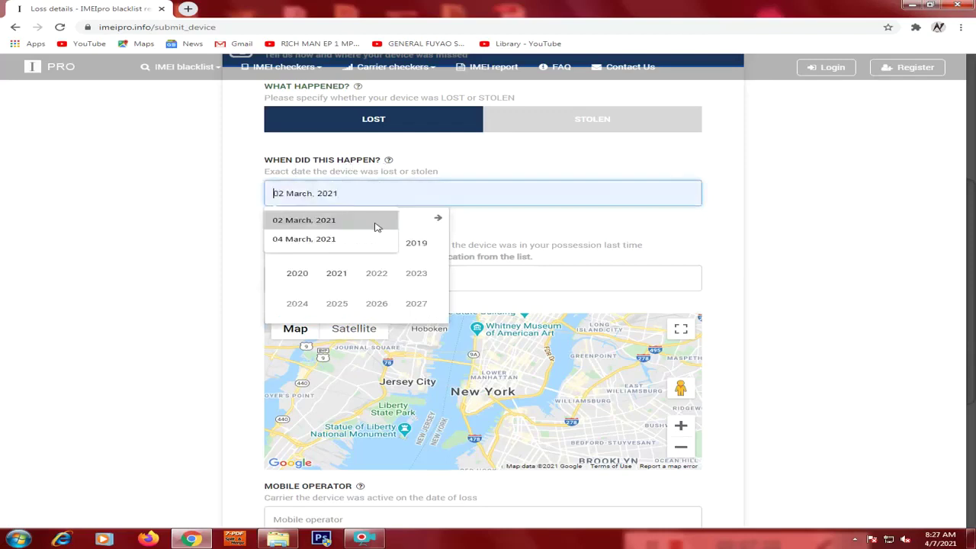
click(336, 273)
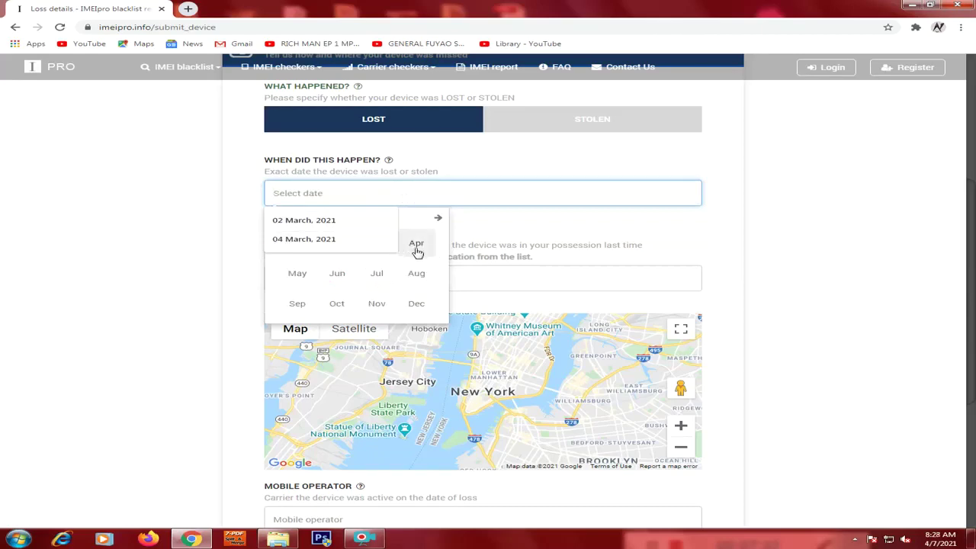
click(417, 246)
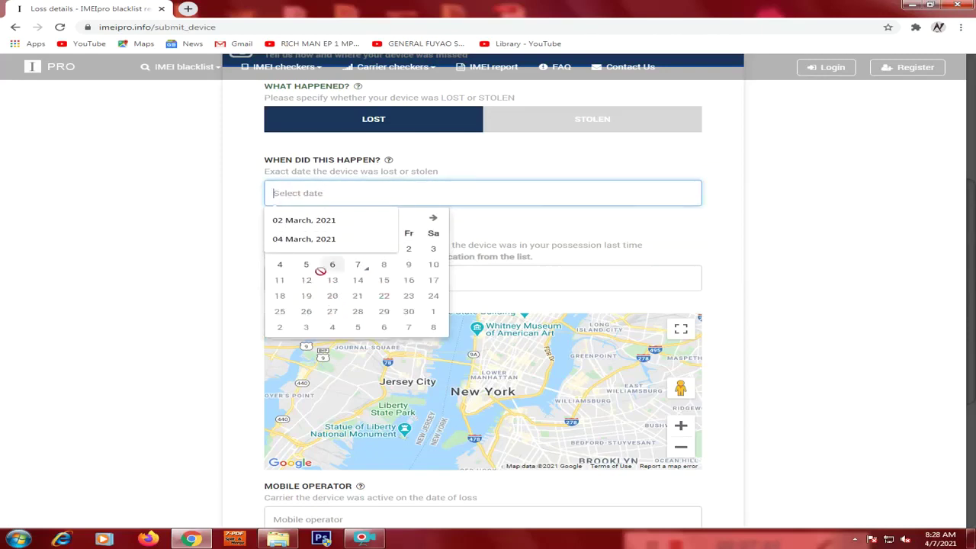
click(305, 238)
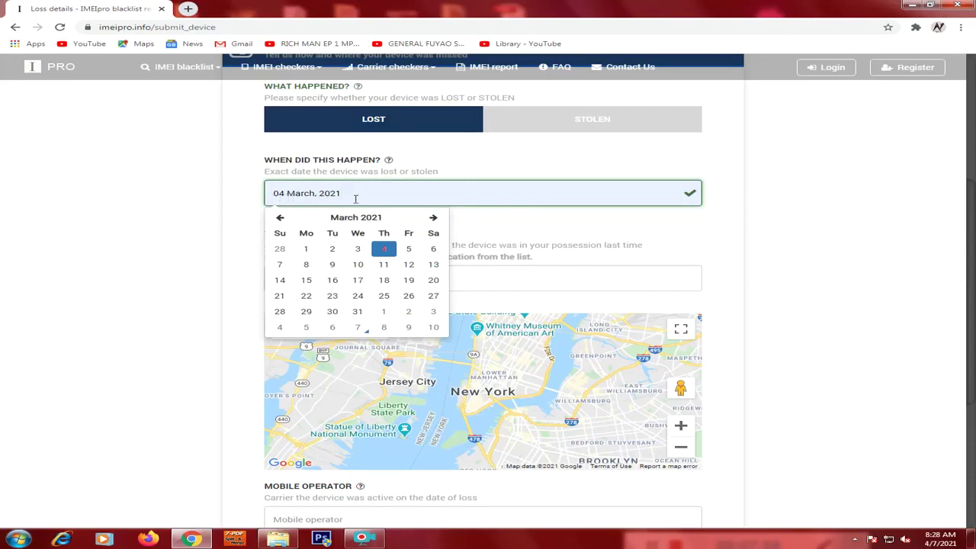
click(384, 249)
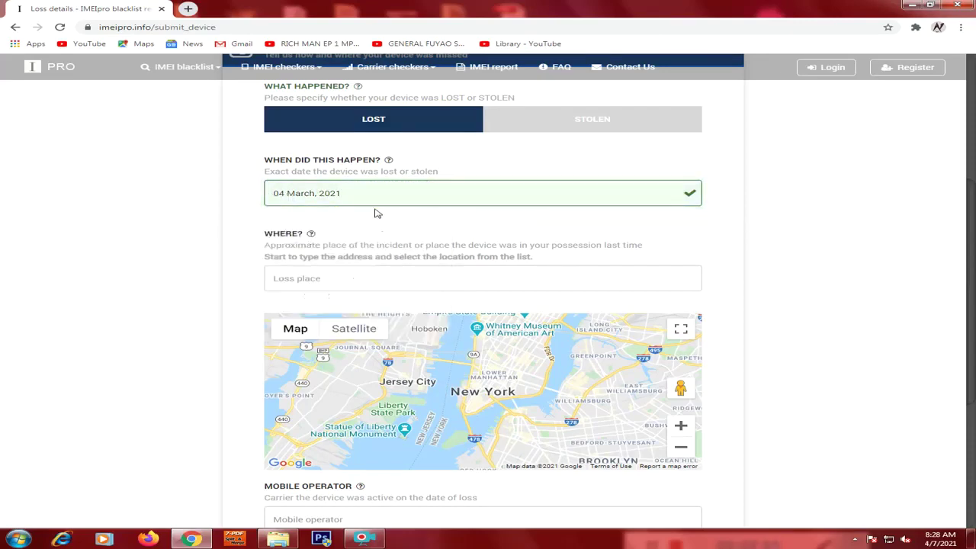
scroll(387, 242, down, 2)
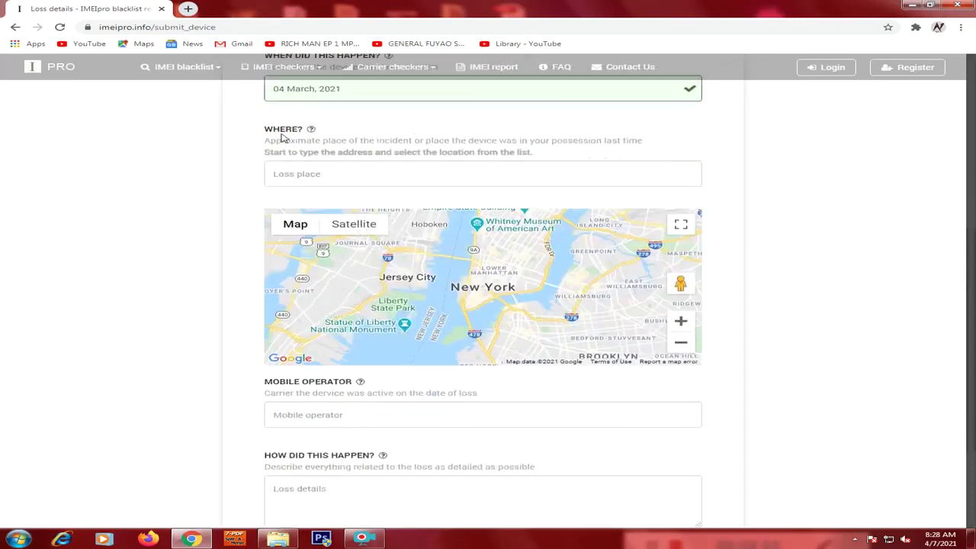
scroll(321, 164, up, 1)
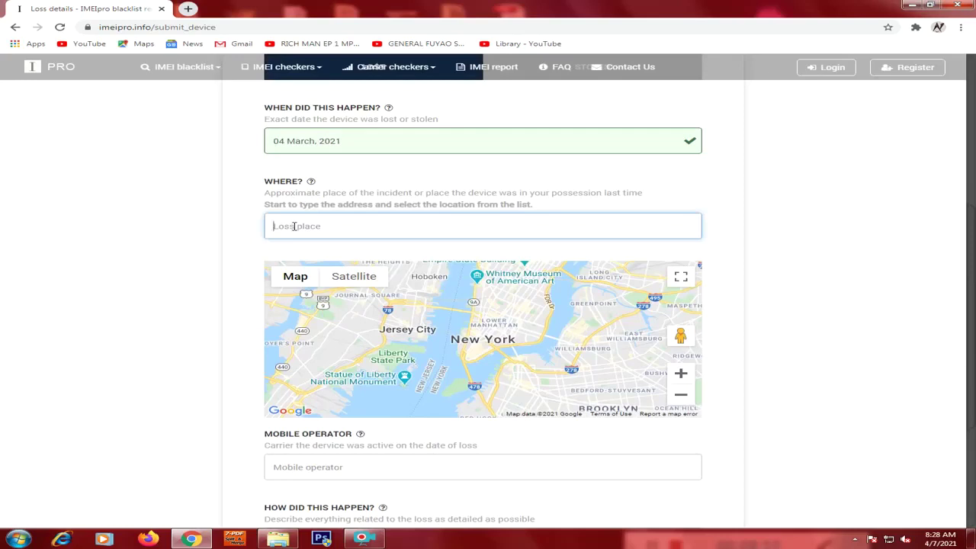
Set the loss place to Dar es Salaam, Tanzania and the mobile operator to Vodacom.
text(D)
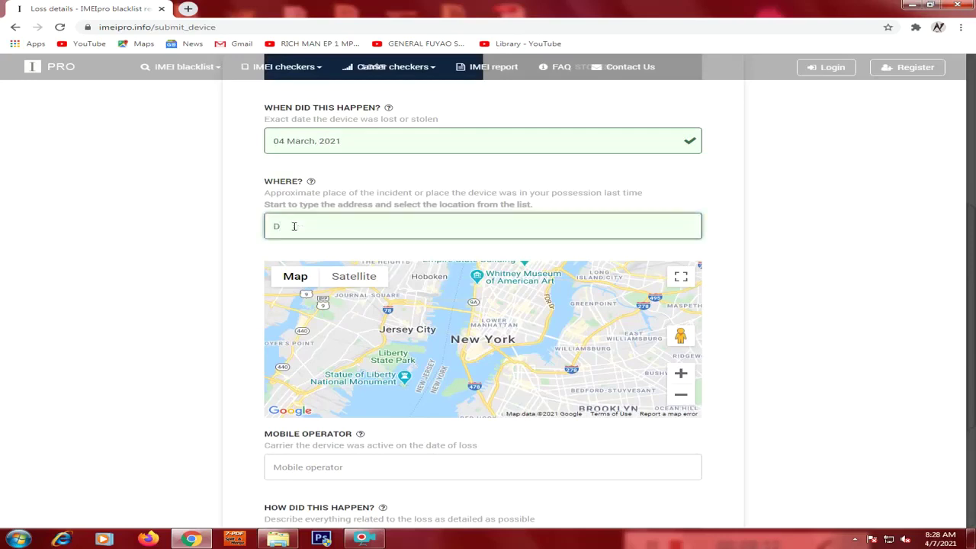
text(ar es)
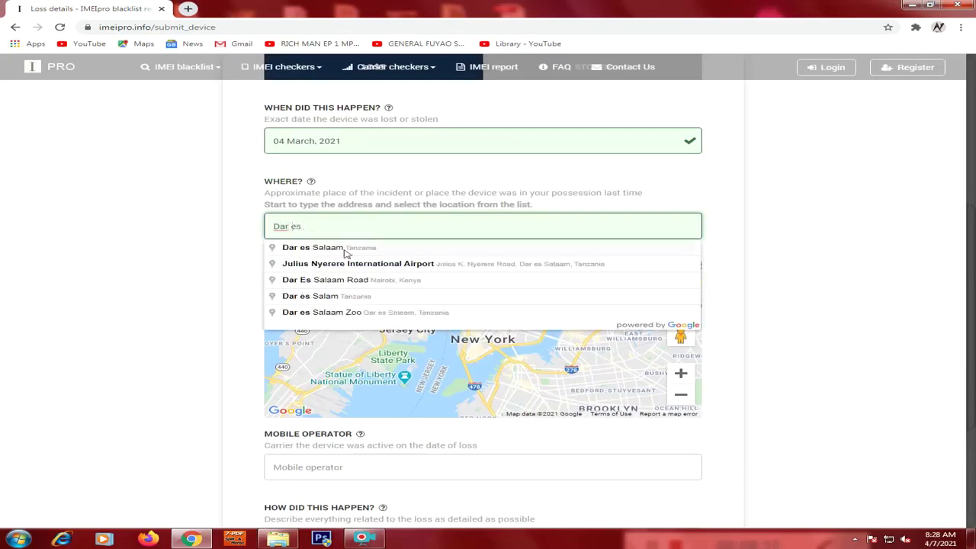
click(353, 251)
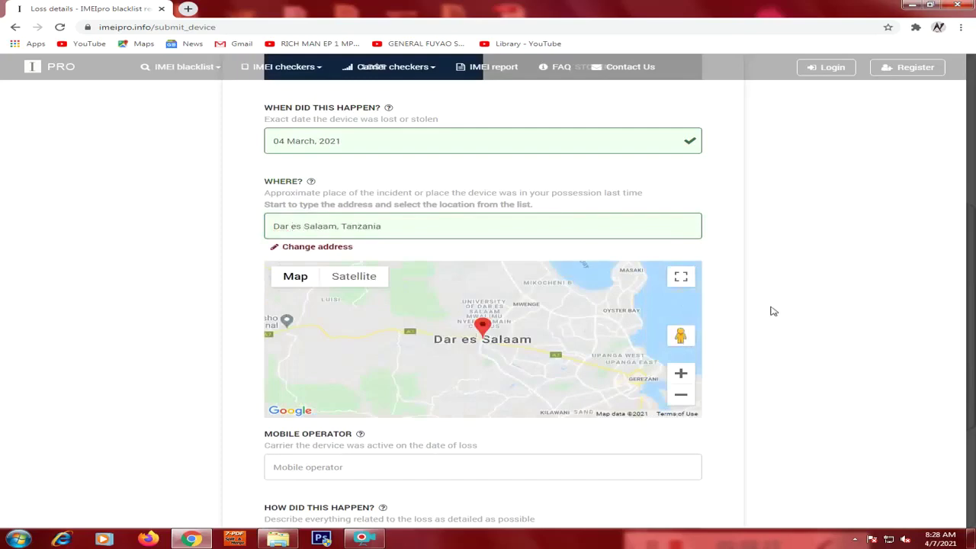
scroll(771, 309, down, 3)
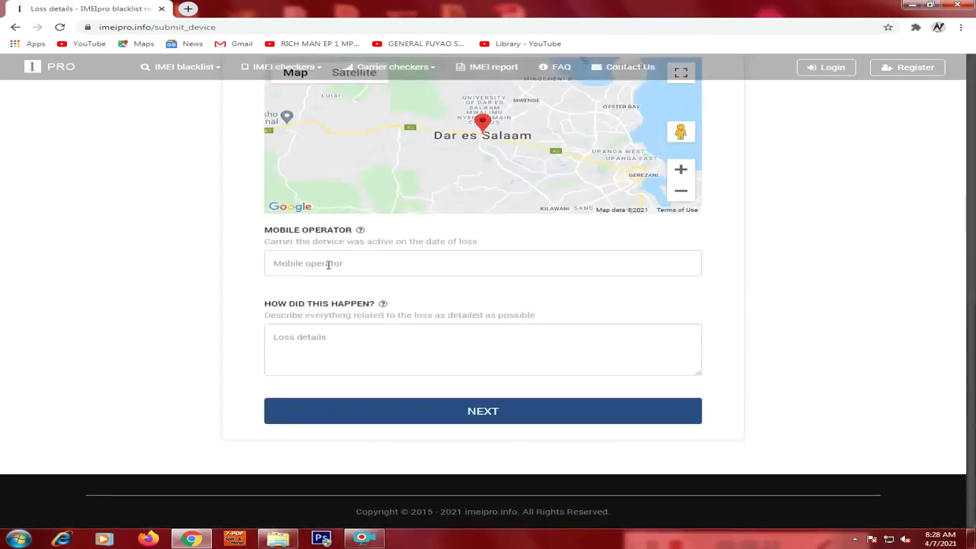
click(328, 264)
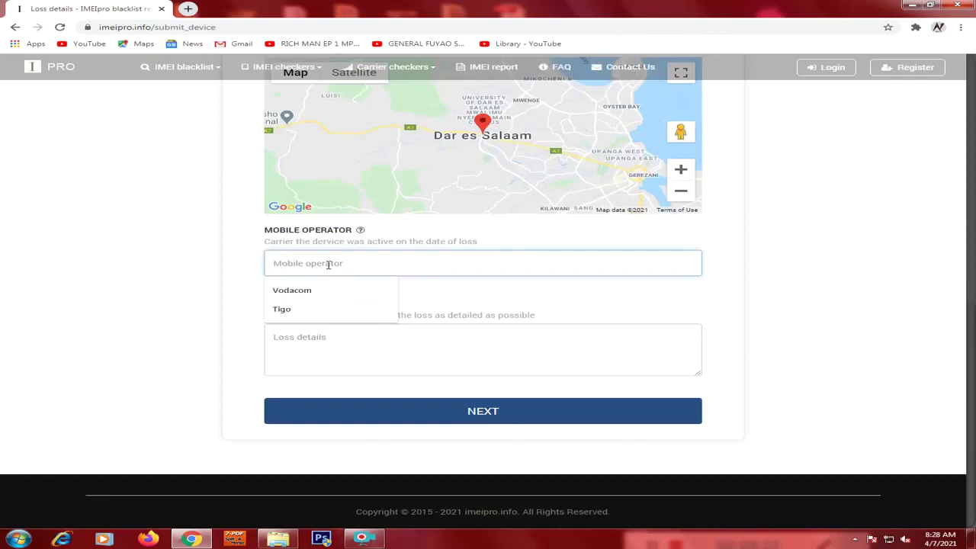
click(292, 291)
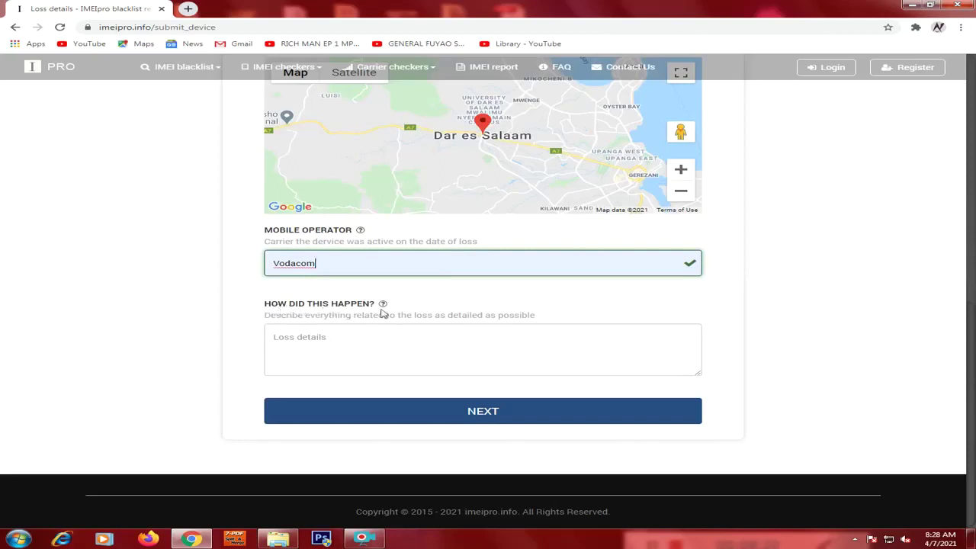
Describe the loss as happening while getting off a passenger bus, then submit the loss details.
click(343, 341)
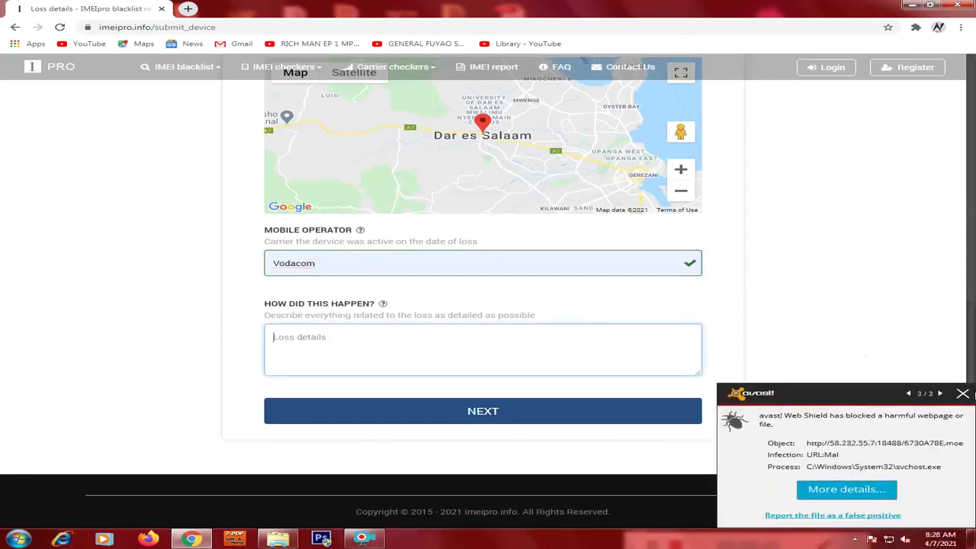
click(966, 393)
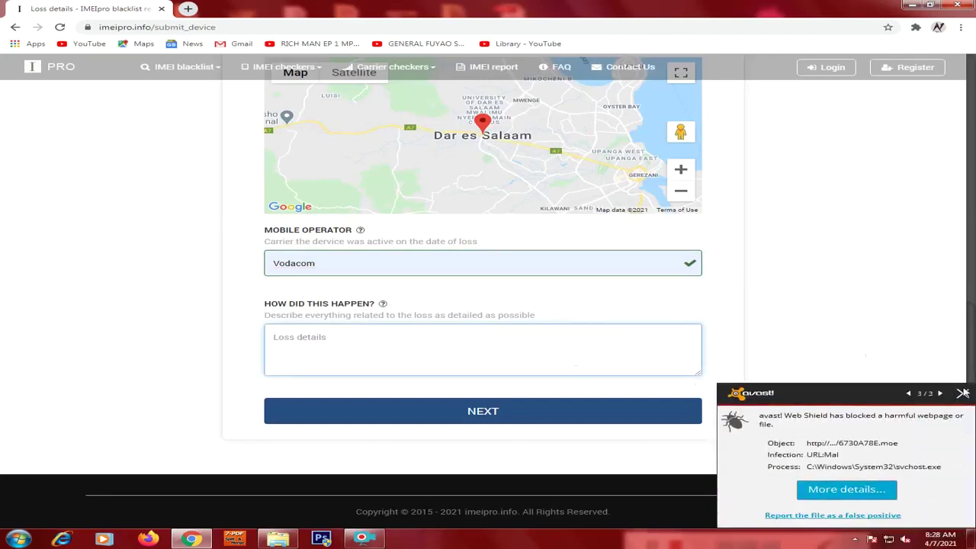
click(963, 393)
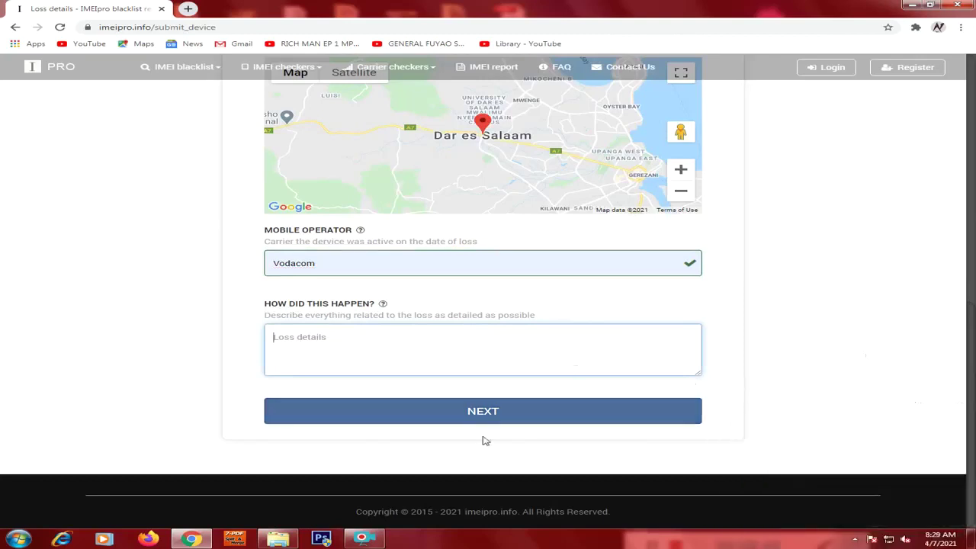
click(295, 349)
text(d)
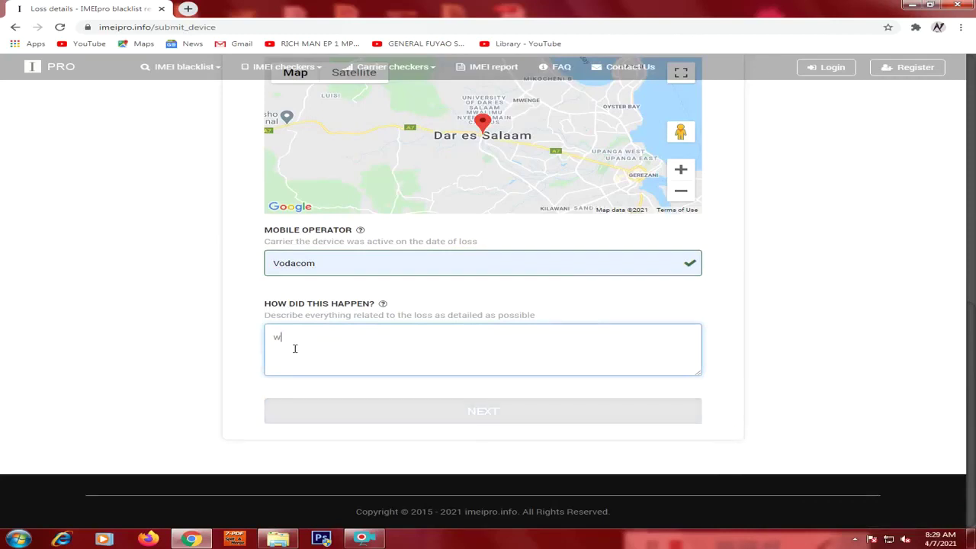
key(BackSpace)
text(w)
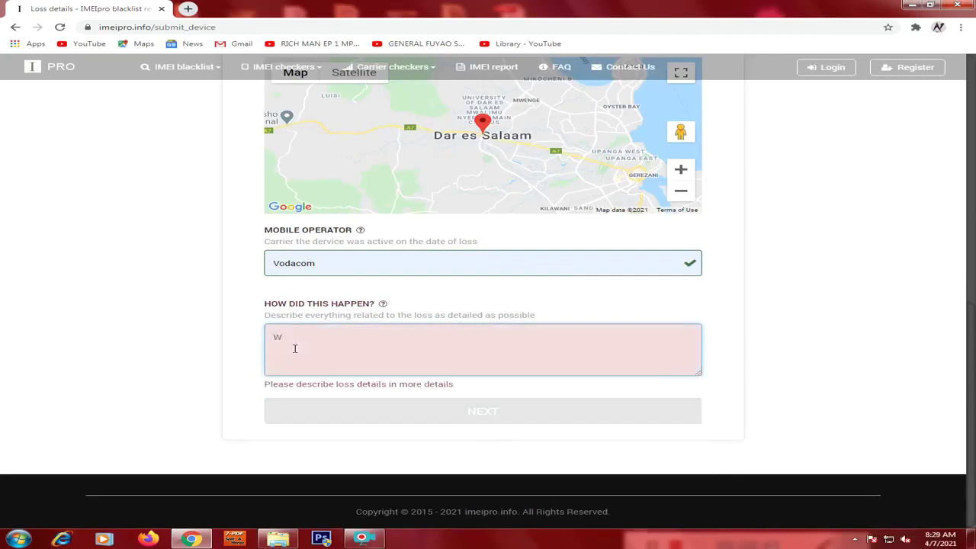
text(hen i wa)
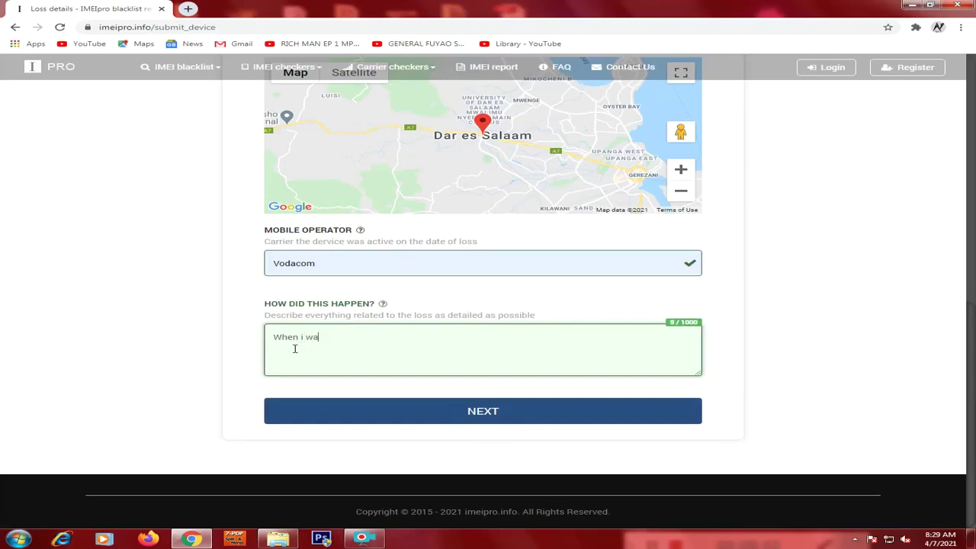
text(s getting off)
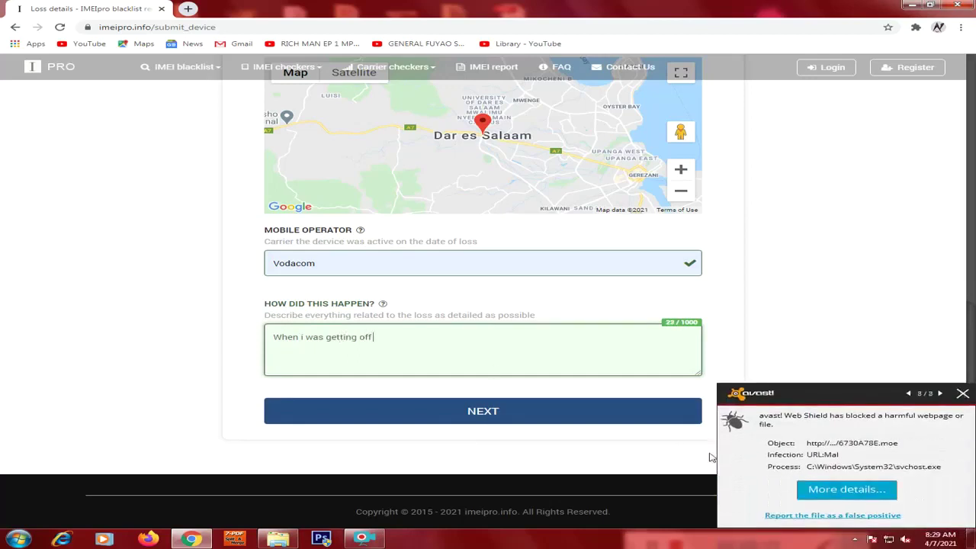
click(964, 394)
click(964, 393)
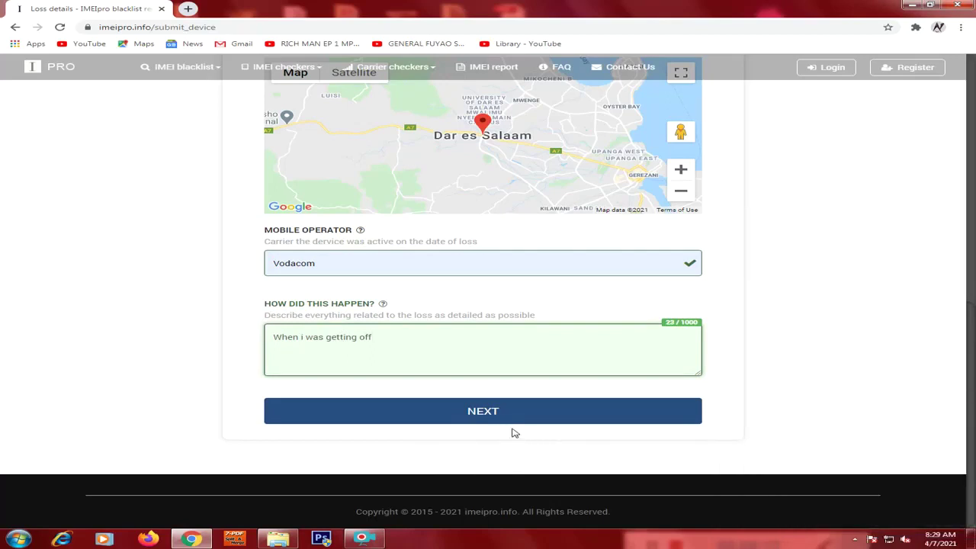
text(p)
text(e passenger bus)
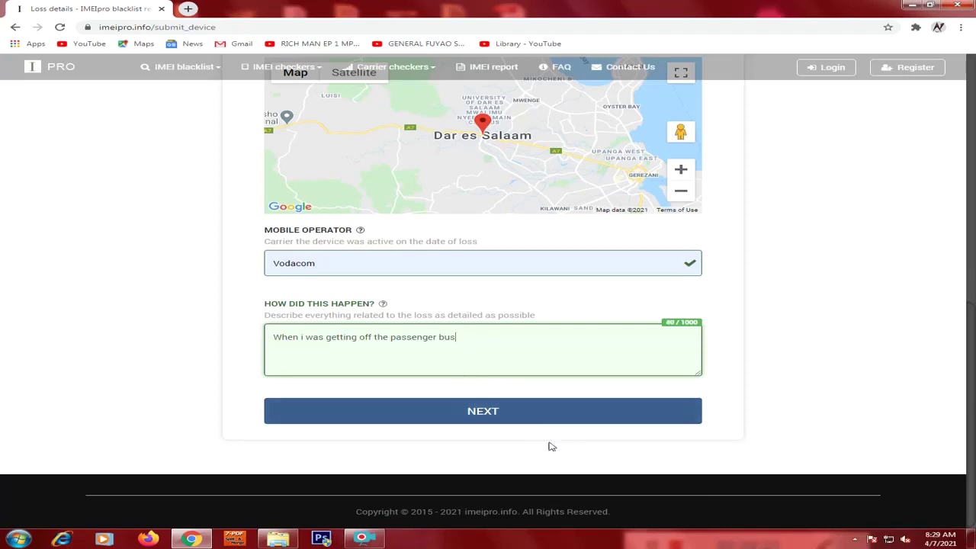
click(488, 418)
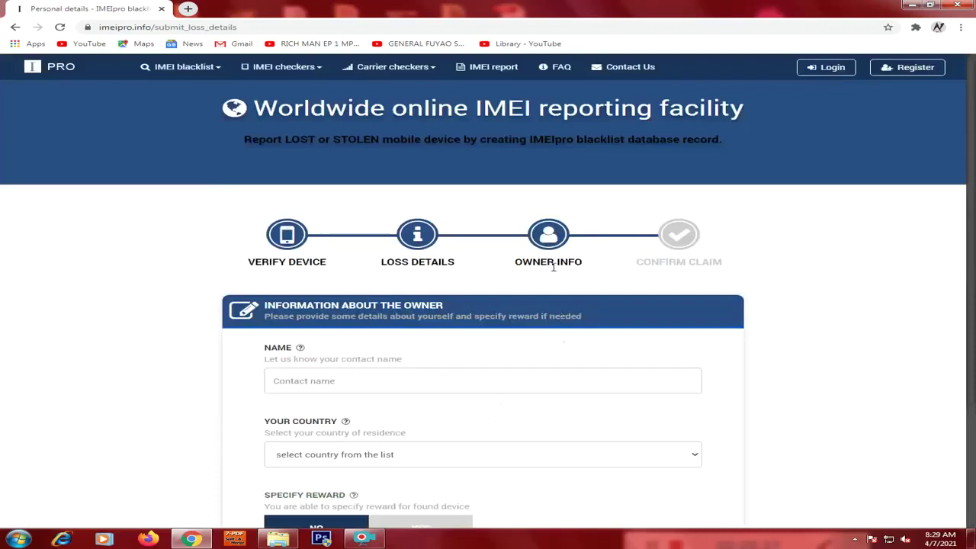
Enter the owner's full name in the Owner Info Name field.
scroll(554, 267, down, 1)
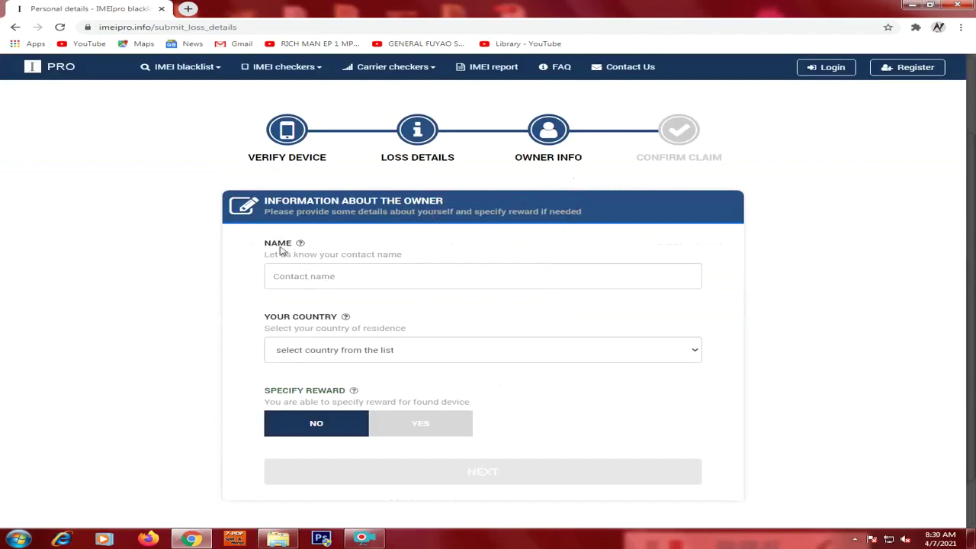
scroll(380, 269, down, 1)
scroll(379, 268, down, 1)
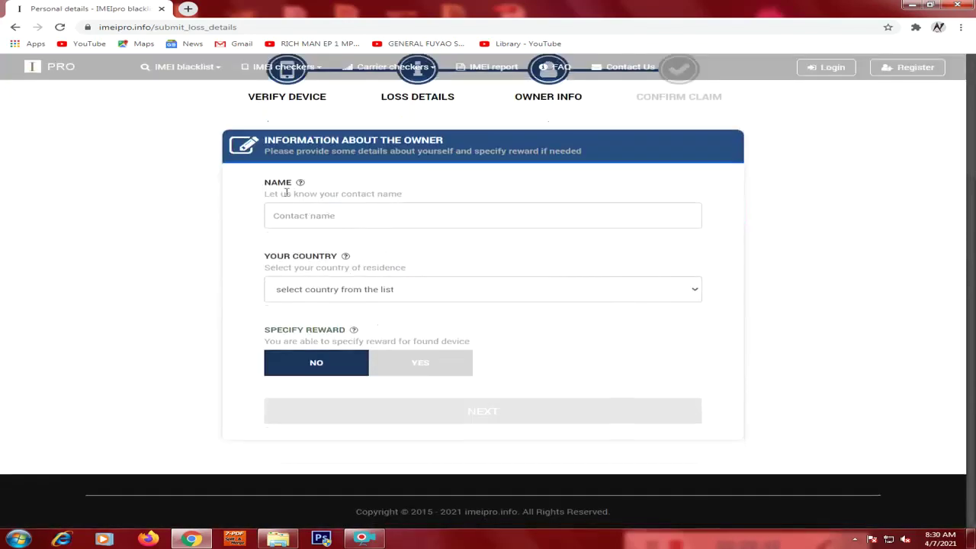
click(327, 216)
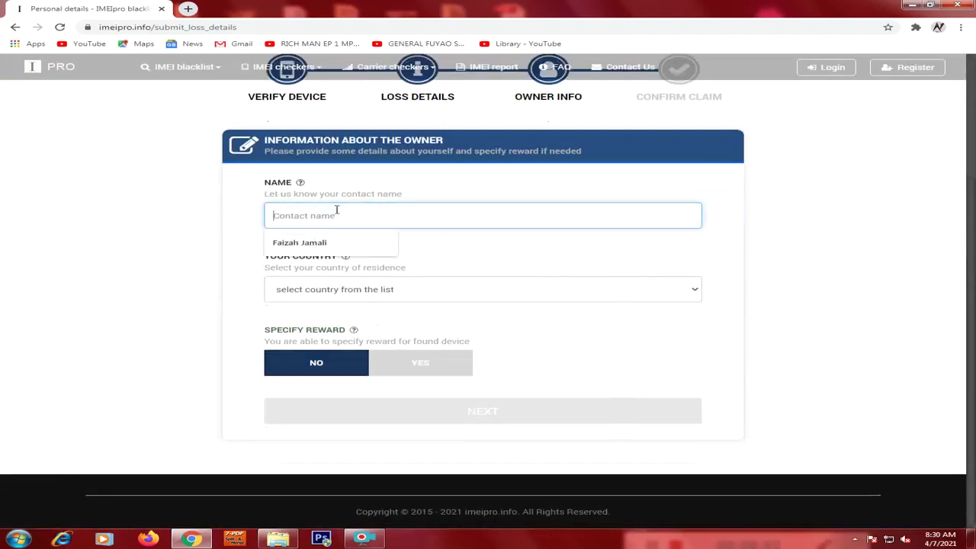
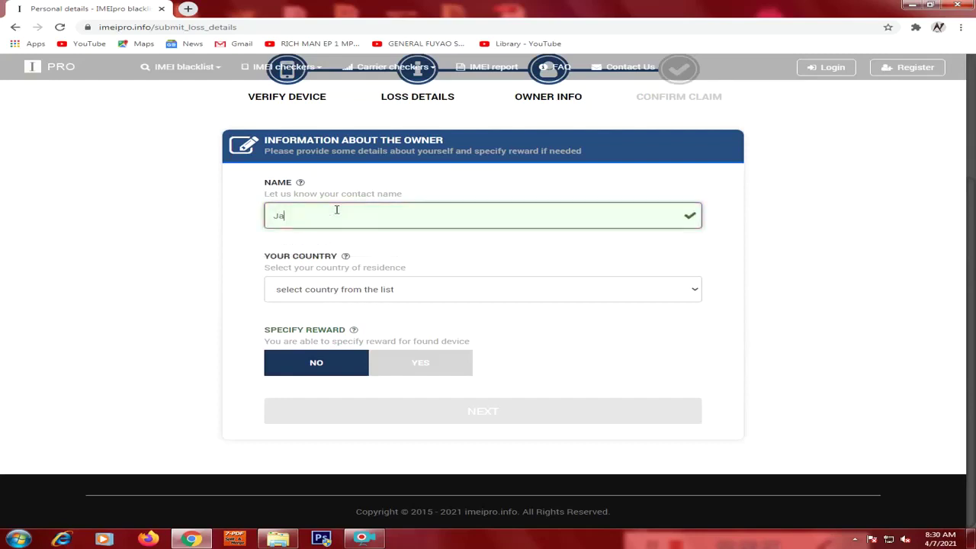
Set the owner's country of residence to Tanzania.
click(379, 292)
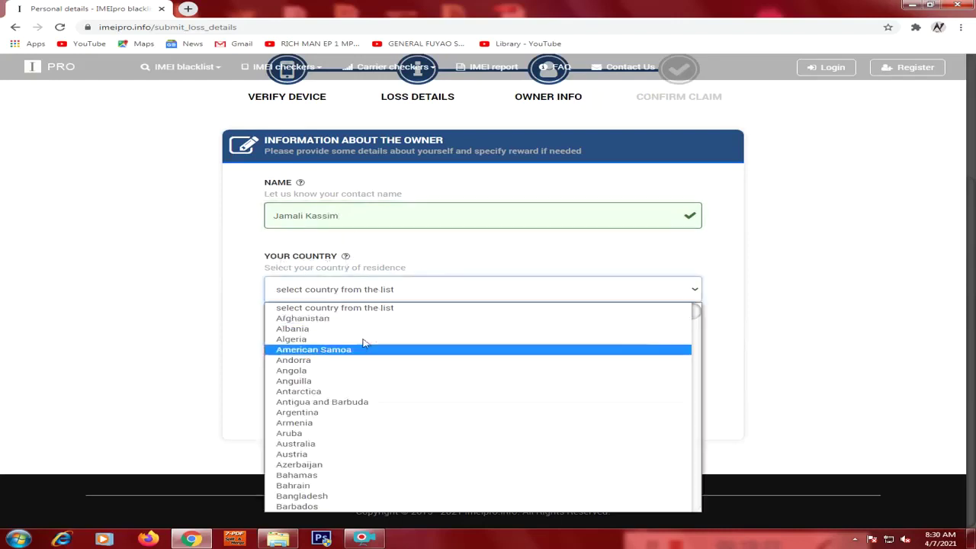
scroll(349, 410, down, 10)
key(t)
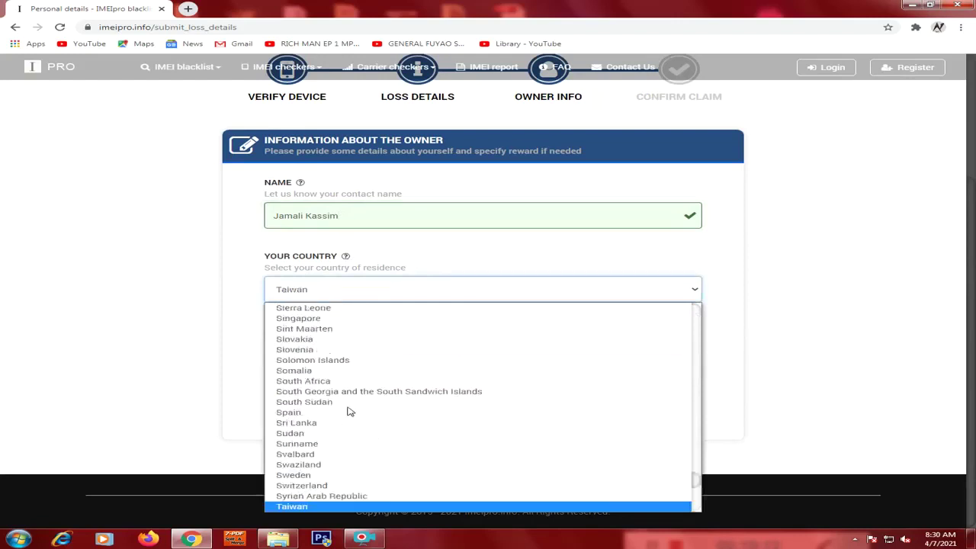
scroll(349, 410, down, 3)
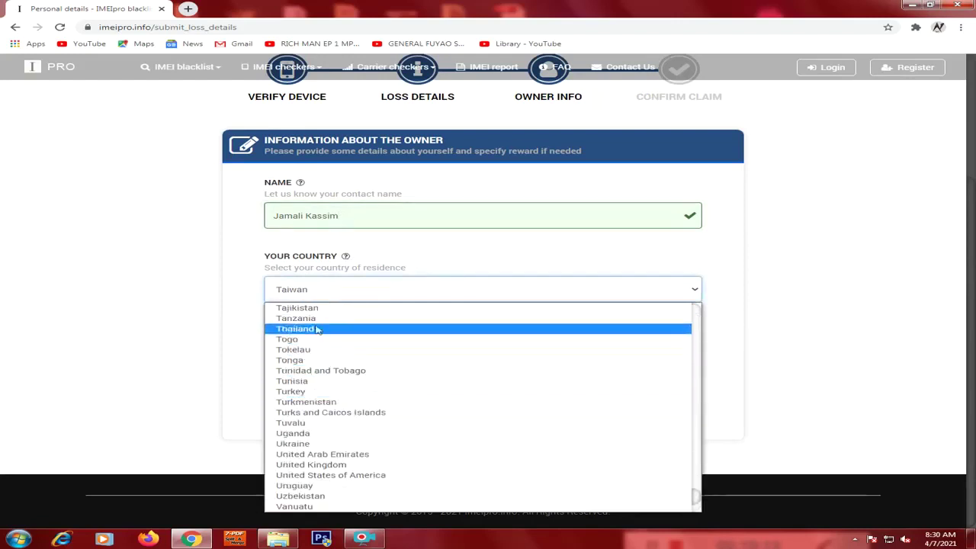
click(312, 318)
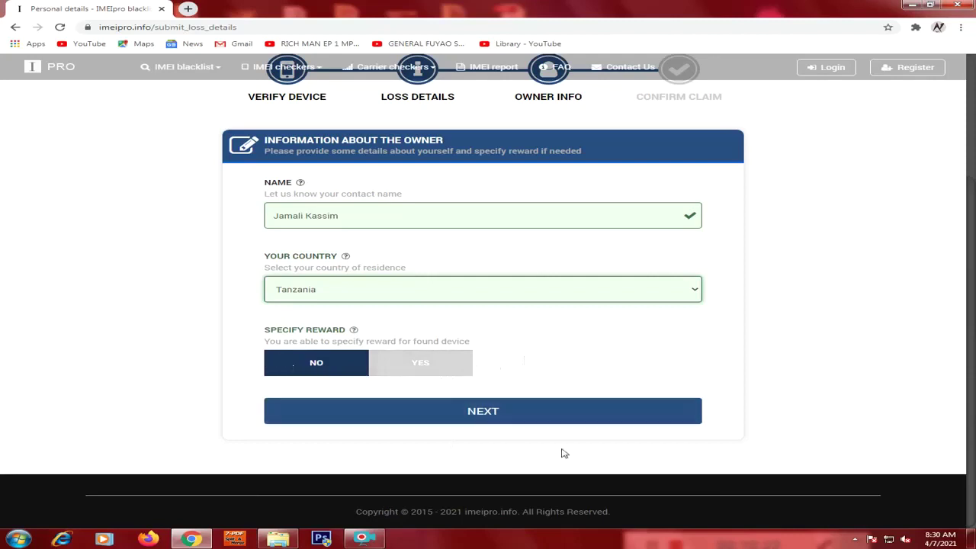
Submit the owner info, then enter the contact e-mail and request a confirmation code.
click(493, 413)
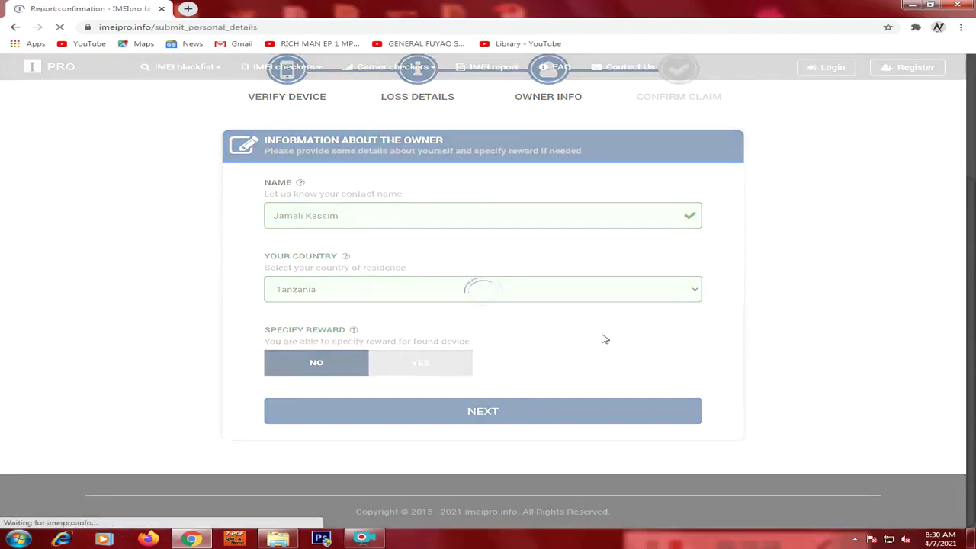
scroll(602, 338, down, 3)
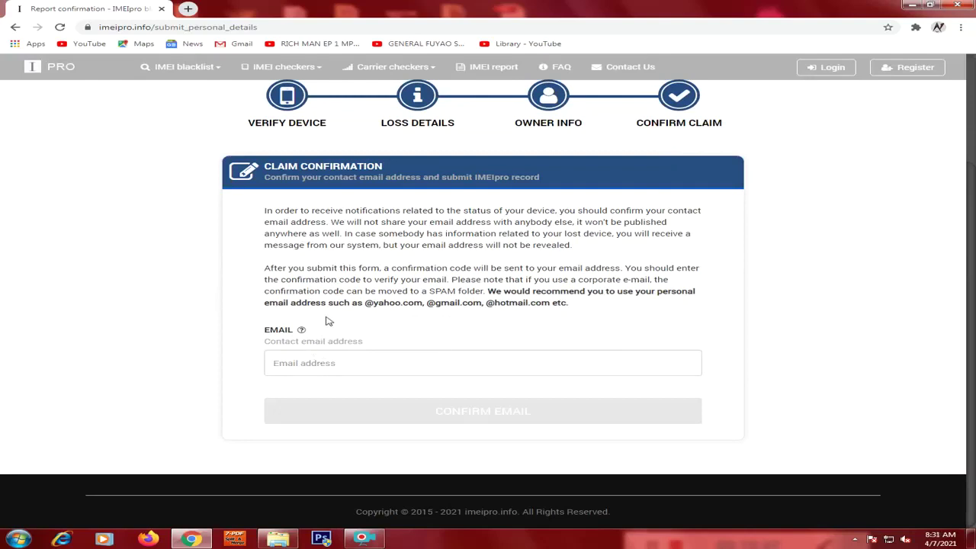
click(318, 365)
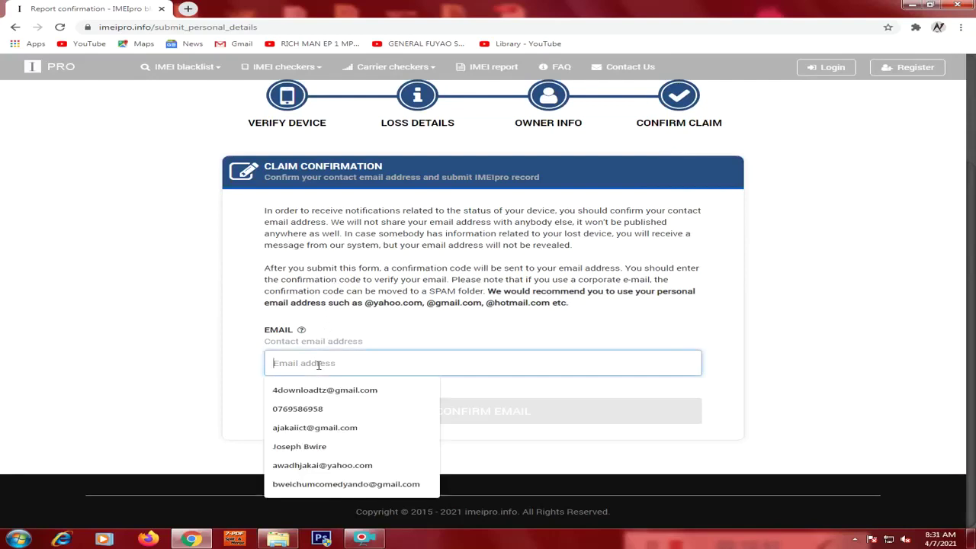
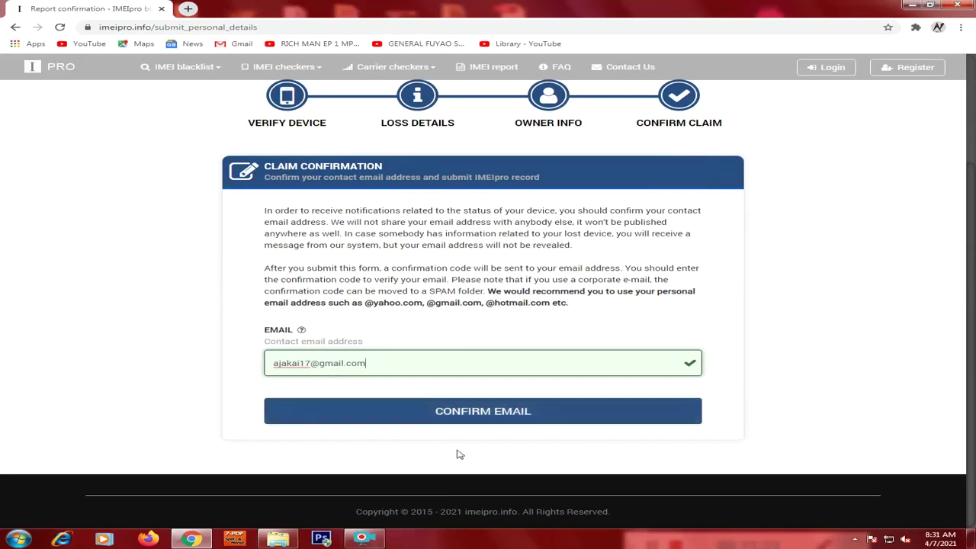
click(489, 421)
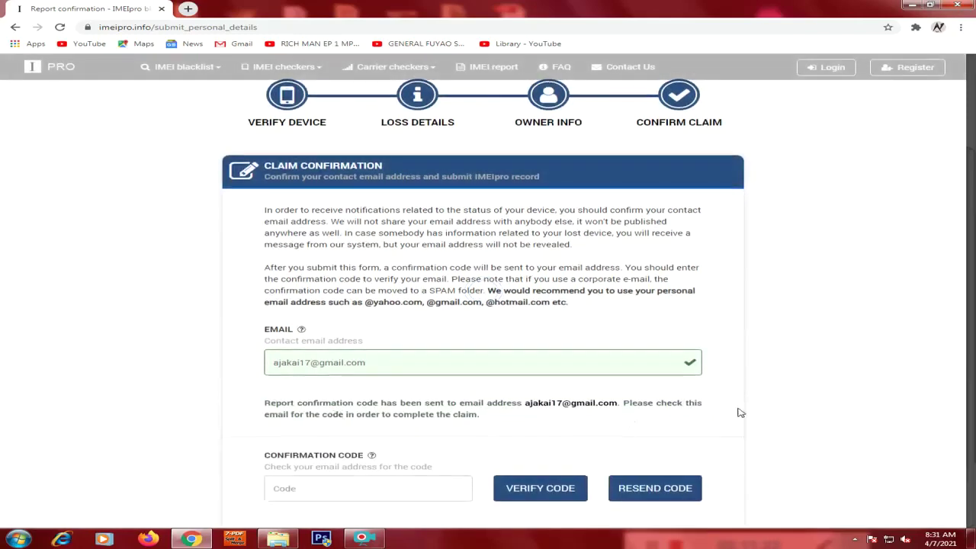
scroll(738, 413, down, 2)
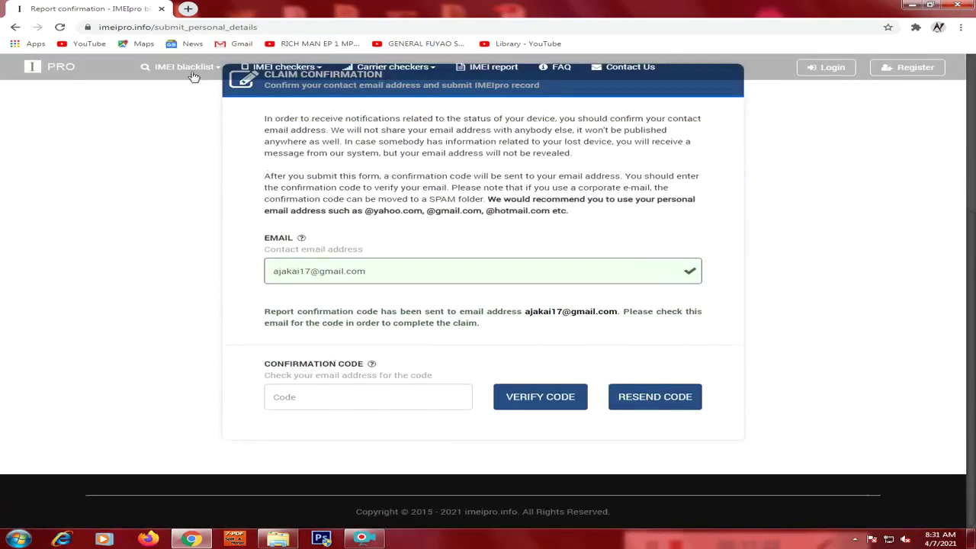
Open Gmail in a new tab and open the IMEIpro confirmation-code email.
click(187, 9)
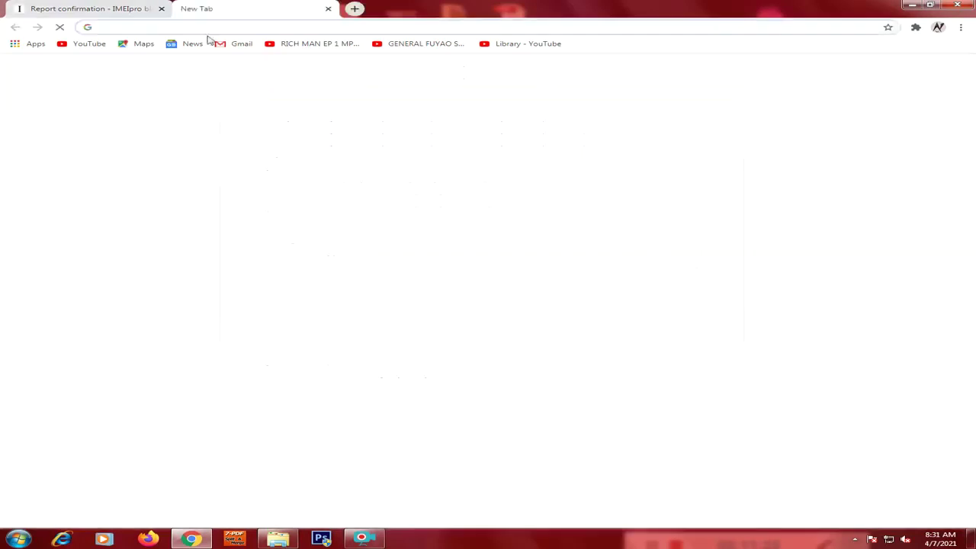
text(g)
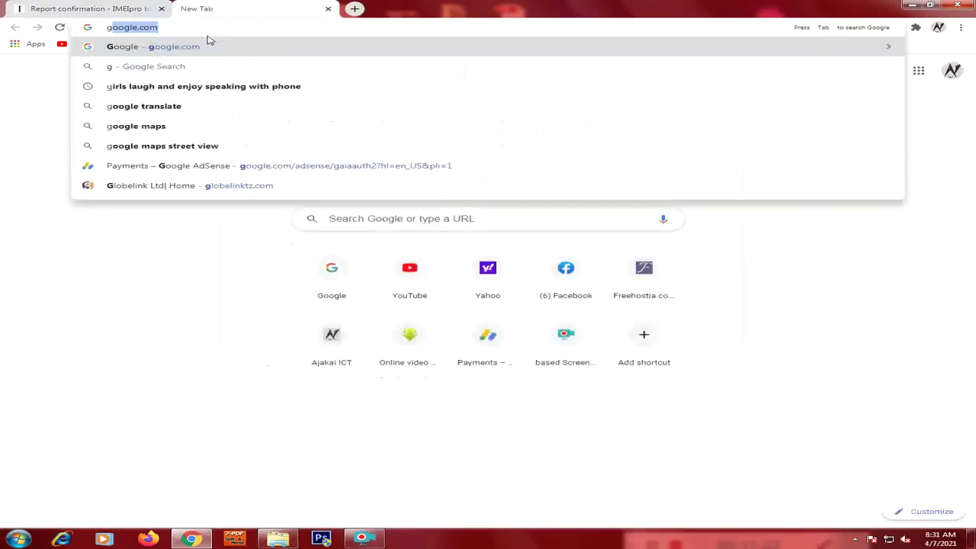
key(Return)
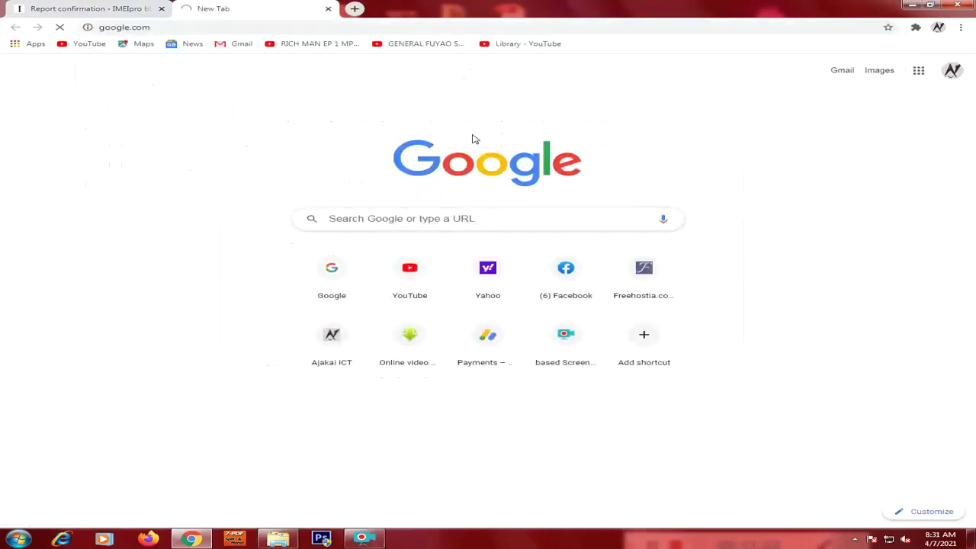
click(840, 70)
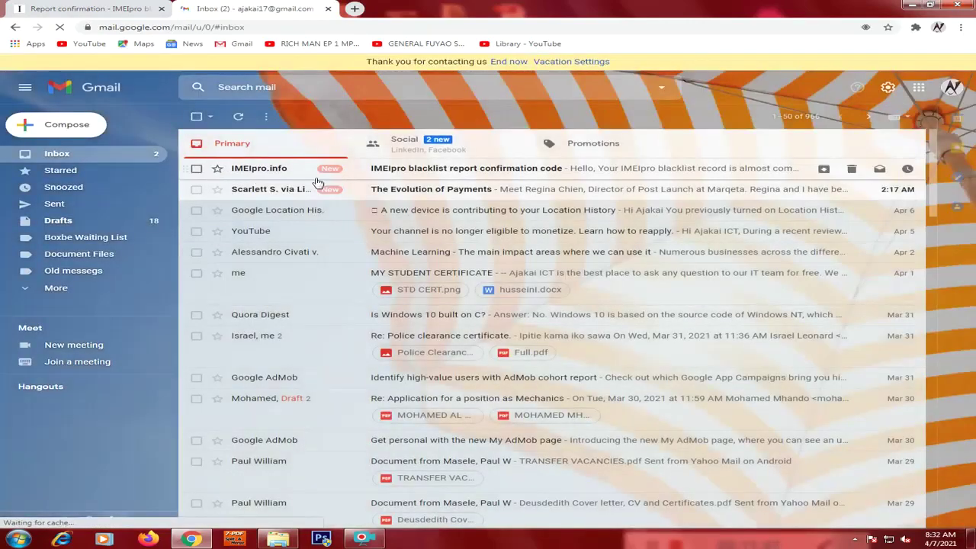
click(439, 169)
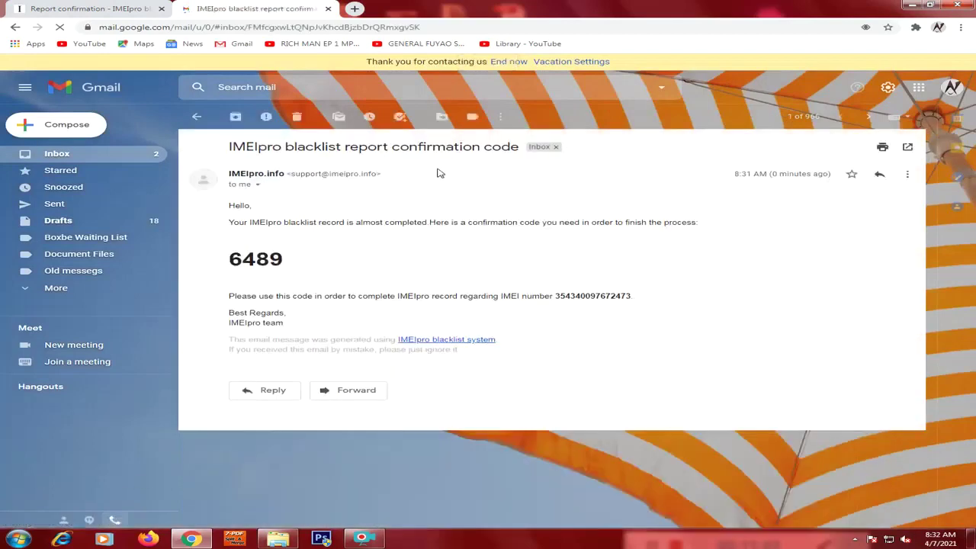
Copy the four-digit confirmation code from the email.
drag(282, 264, 231, 260)
right_click(261, 262)
click(288, 261)
right_click(233, 261)
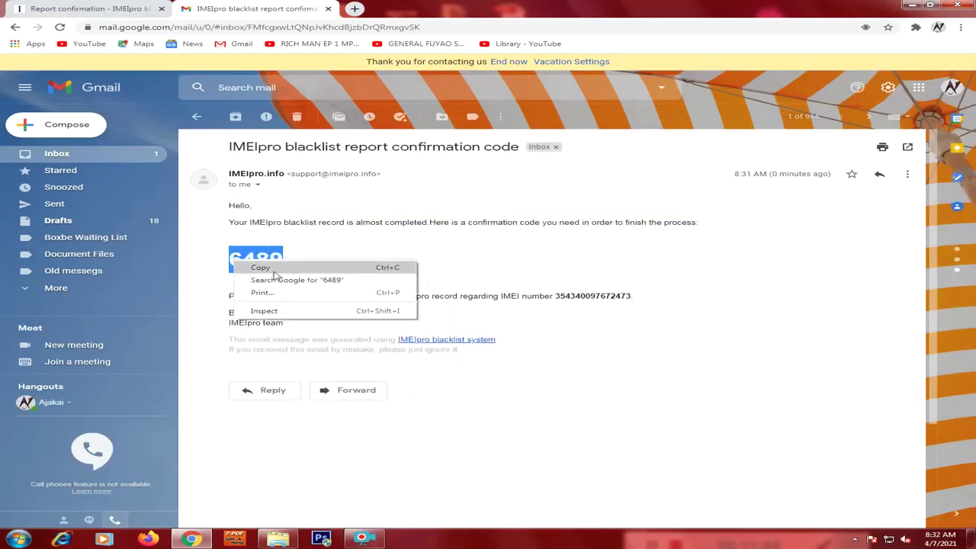
click(273, 271)
Paste the confirmation code into IMEIpro's Code field and verify it.
click(92, 9)
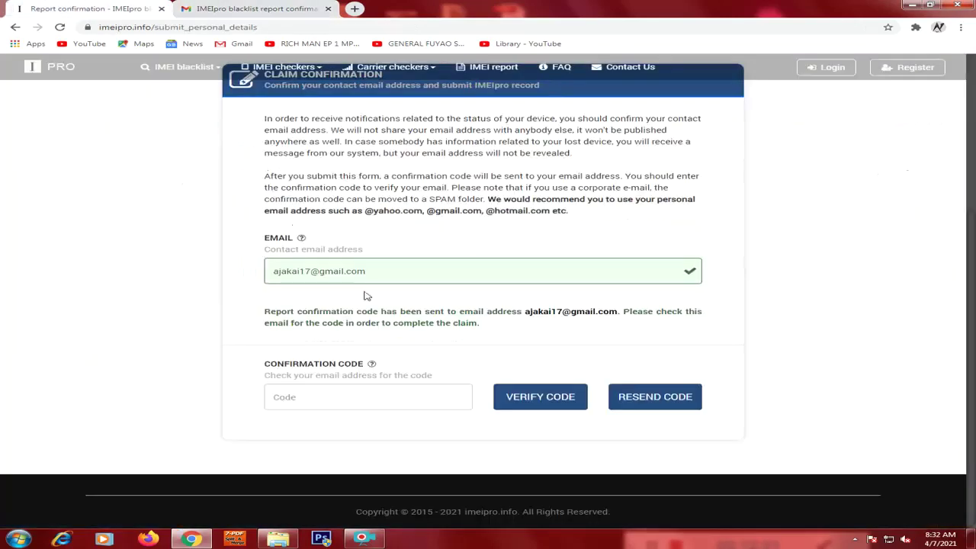
right_click(298, 396)
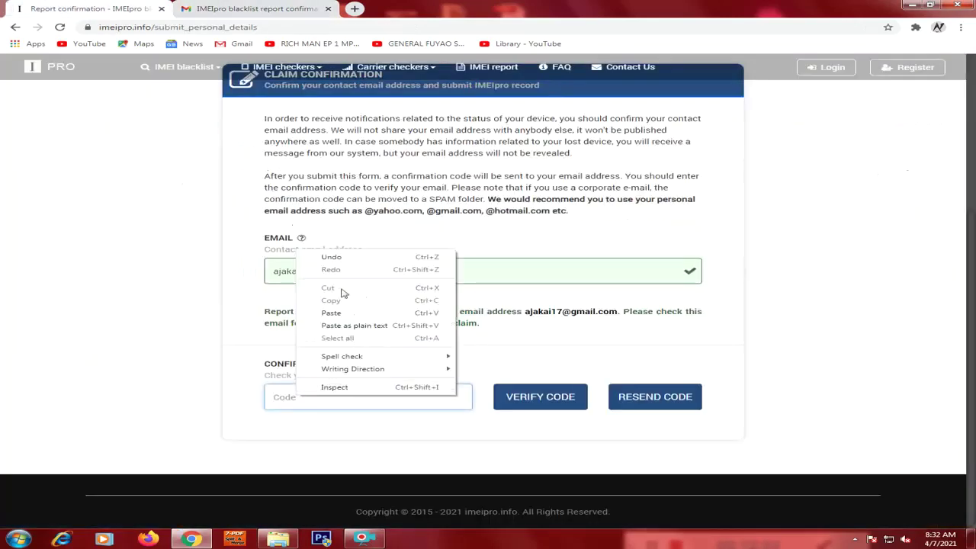
click(338, 314)
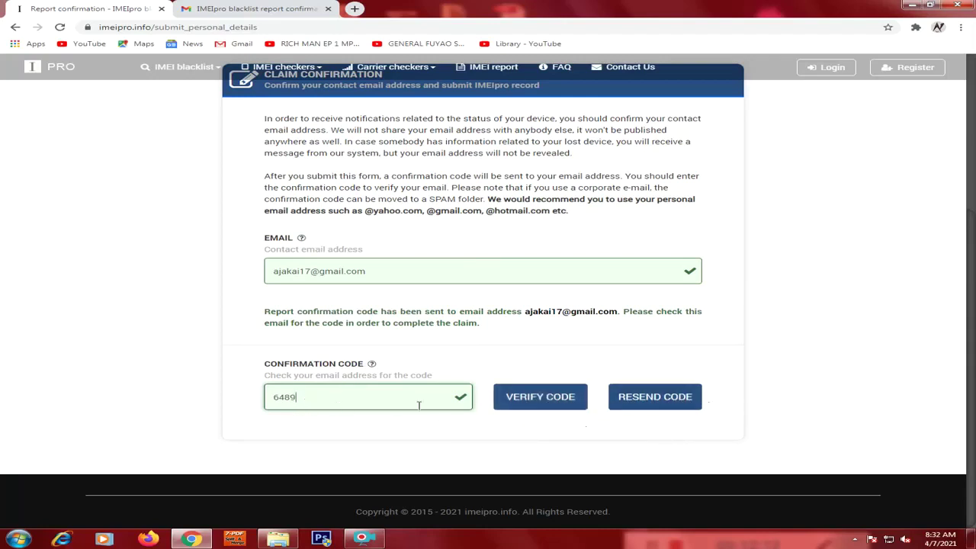
click(537, 404)
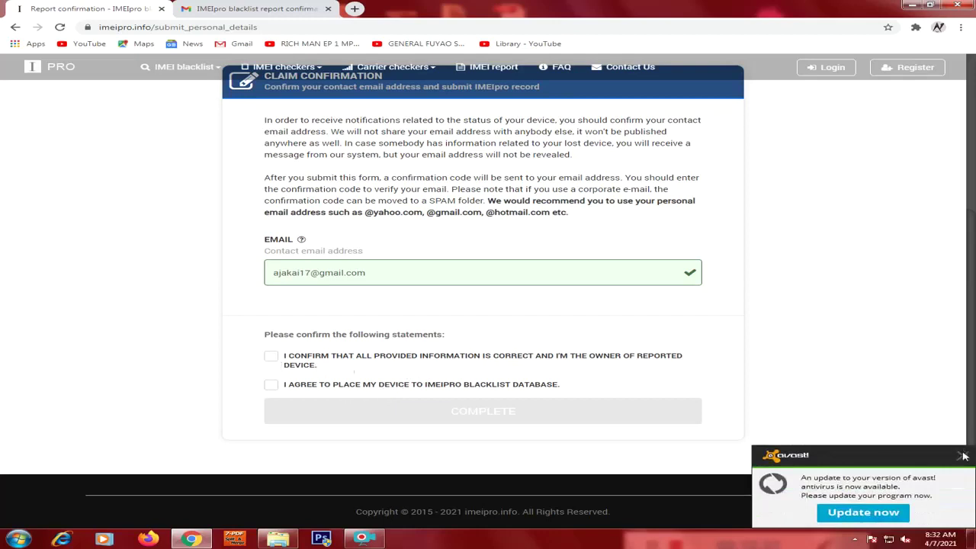
Accept the ownership and blacklist statements and complete the report.
click(962, 455)
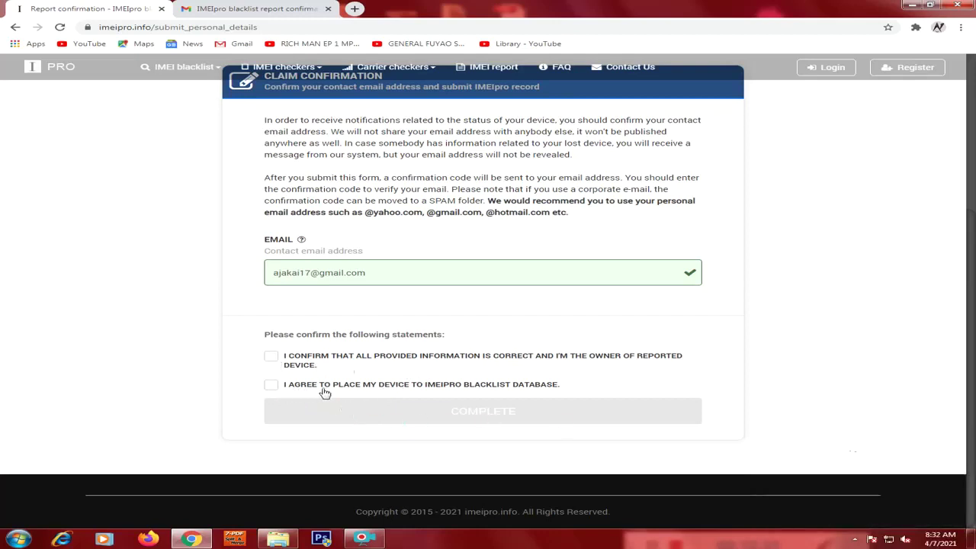
click(270, 356)
click(272, 387)
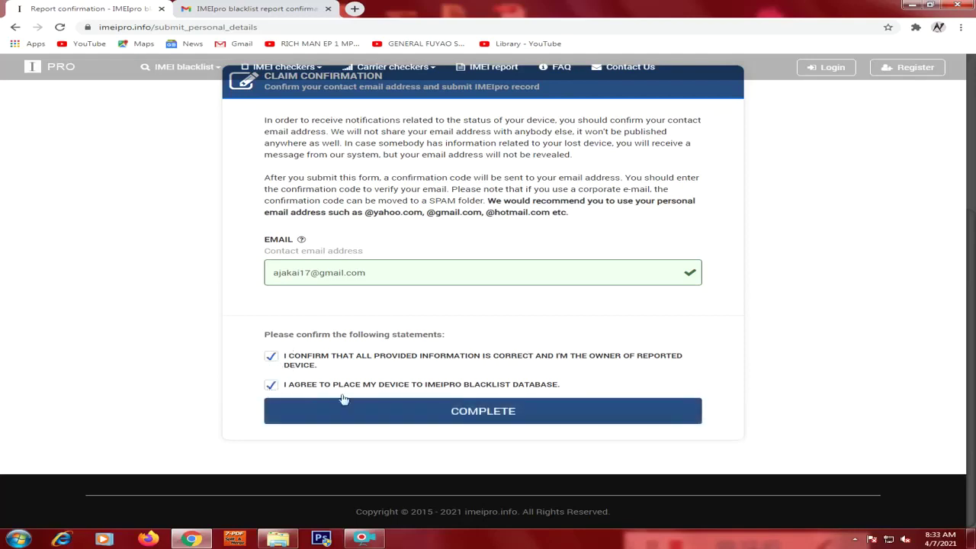
click(500, 421)
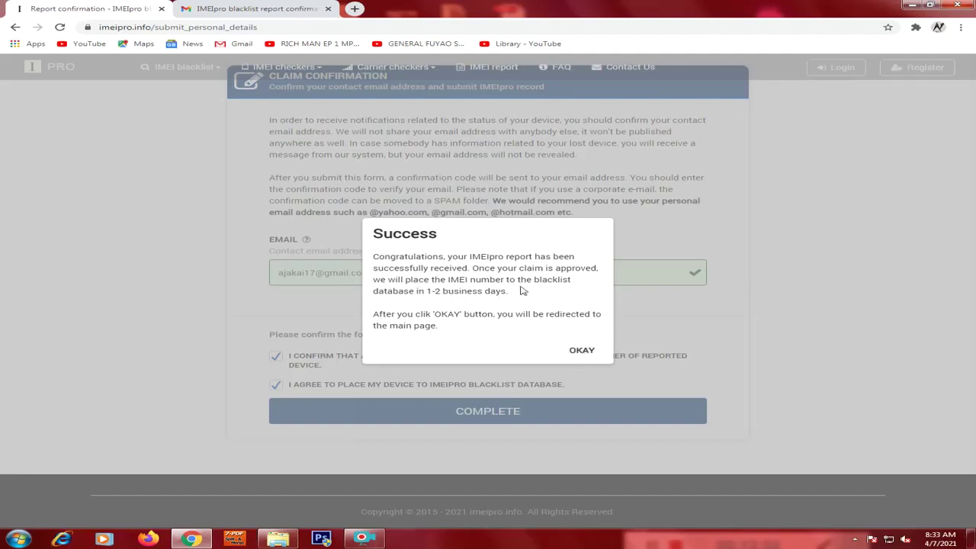
Dismiss the Success message with OKAY to return to IMEIpro's main page.
click(581, 351)
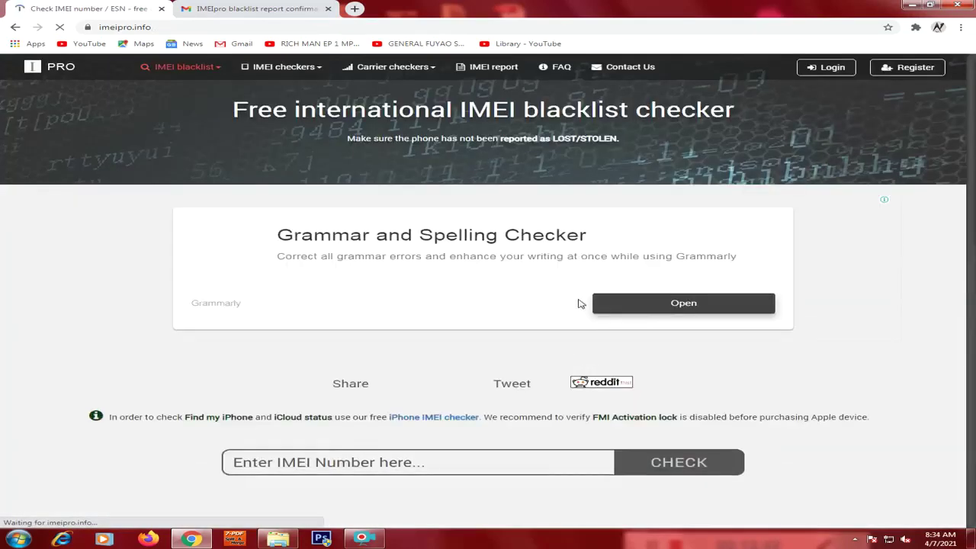
Open Check IMEI from the IMEI blacklist menu to reach the free international blacklist checker.
scroll(473, 335, down, 3)
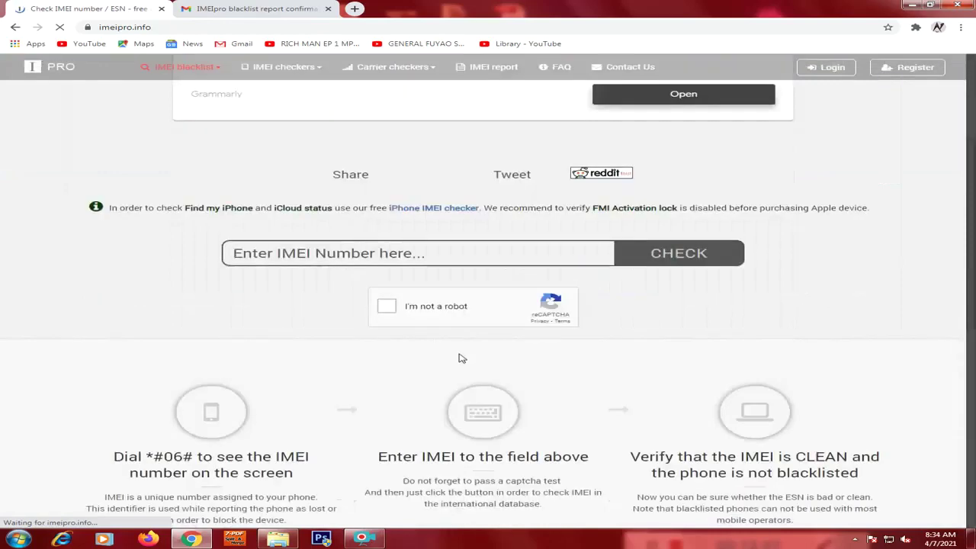
scroll(462, 358, up, 3)
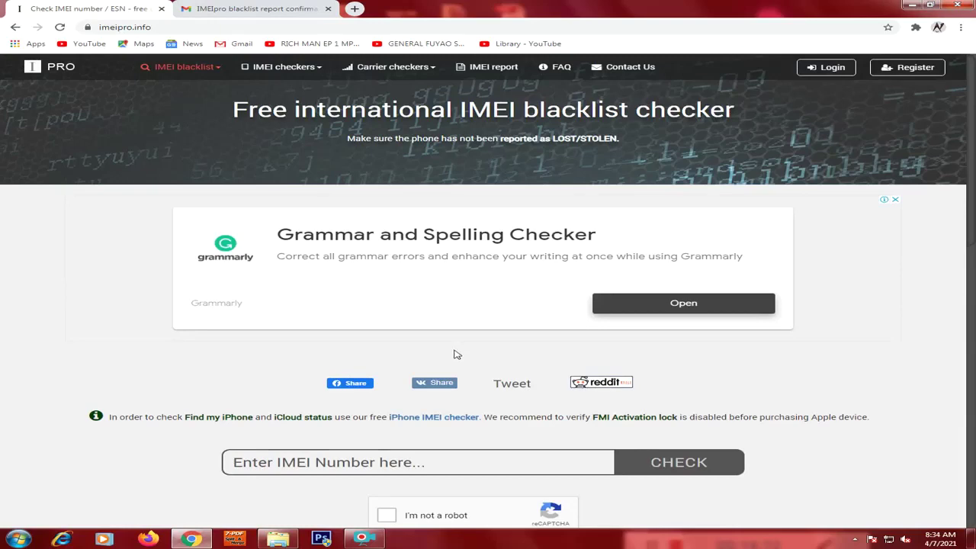
click(215, 71)
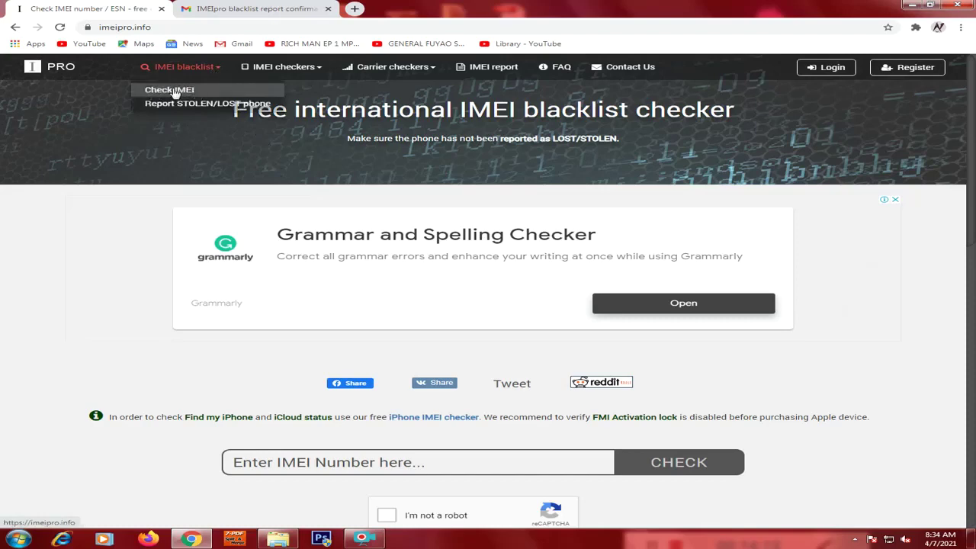
click(190, 92)
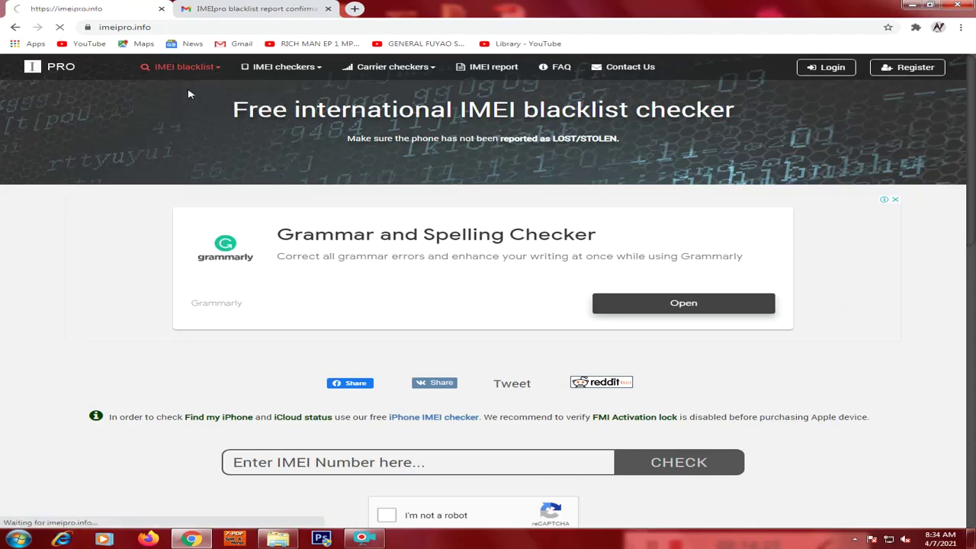